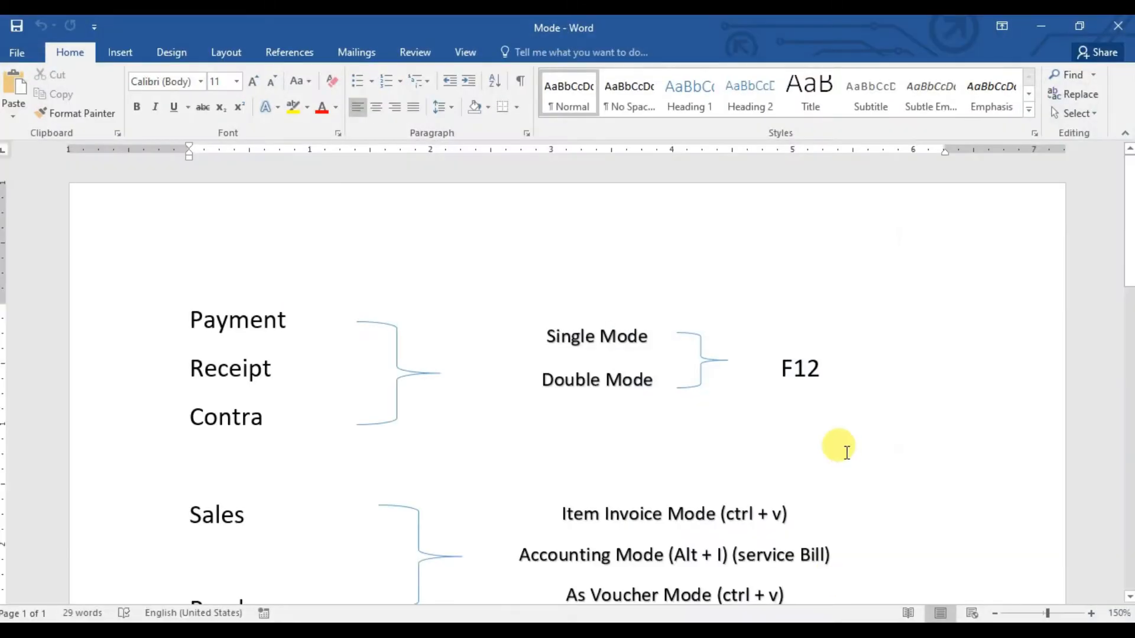
Switch from the Word notes on voucher modes to TallyPrime and open voucher entry for Genext Computer.
{"action": "scroll", "coordinate": [846, 452], "scroll_direction": "down", "scroll_amount": 2}
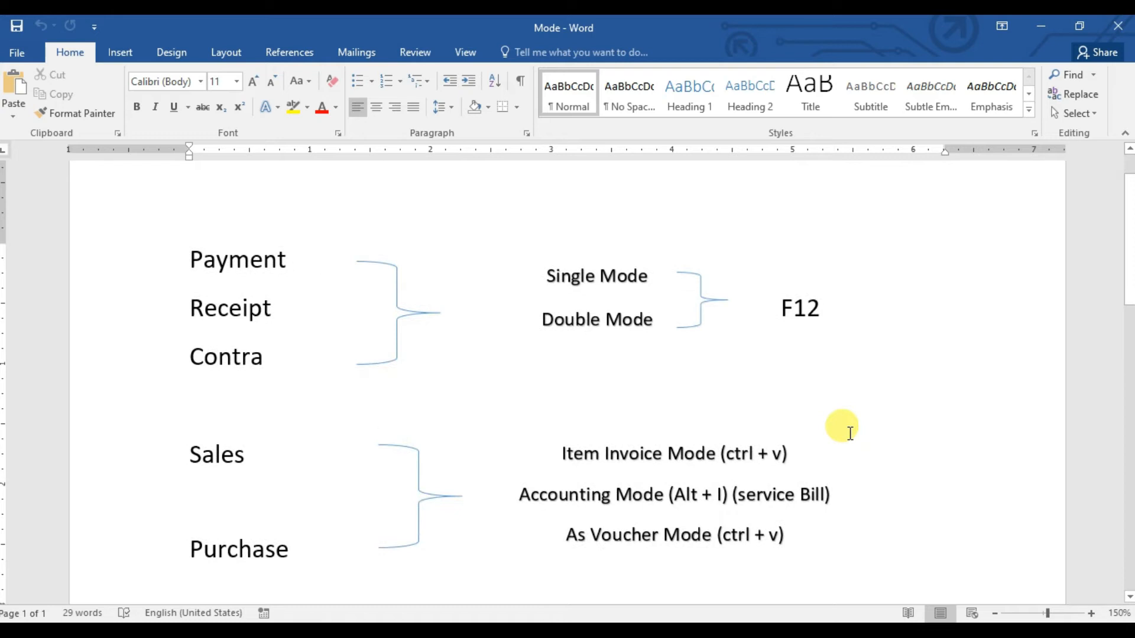
{"action": "scroll", "coordinate": [850, 433], "scroll_direction": "down", "scroll_amount": 2}
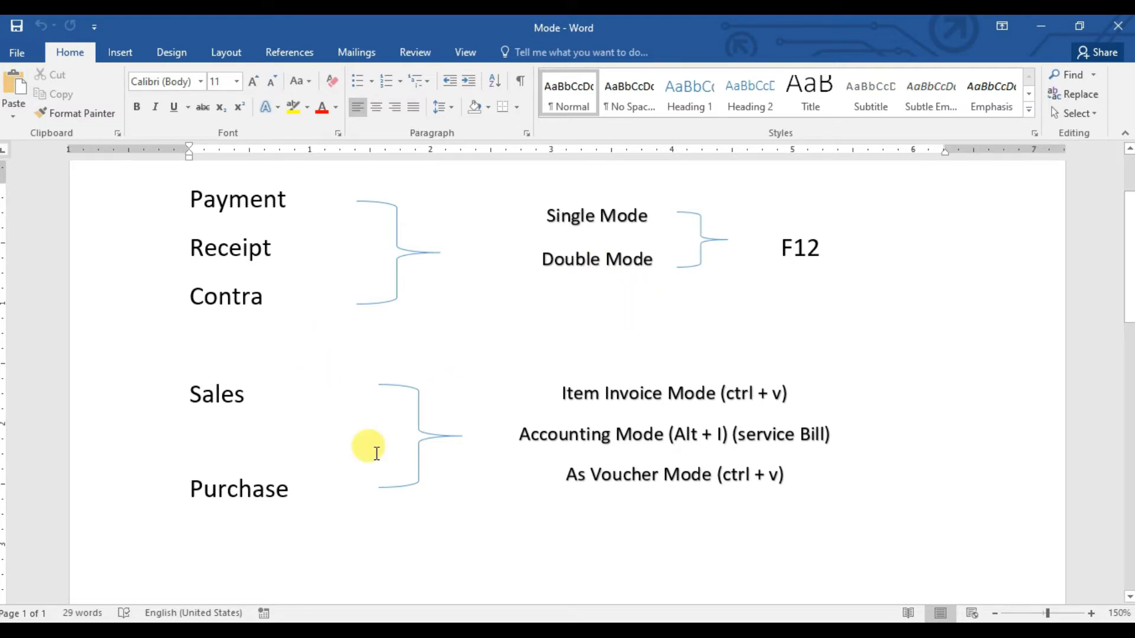
{"action": "left_click", "coordinate": [754, 630]}
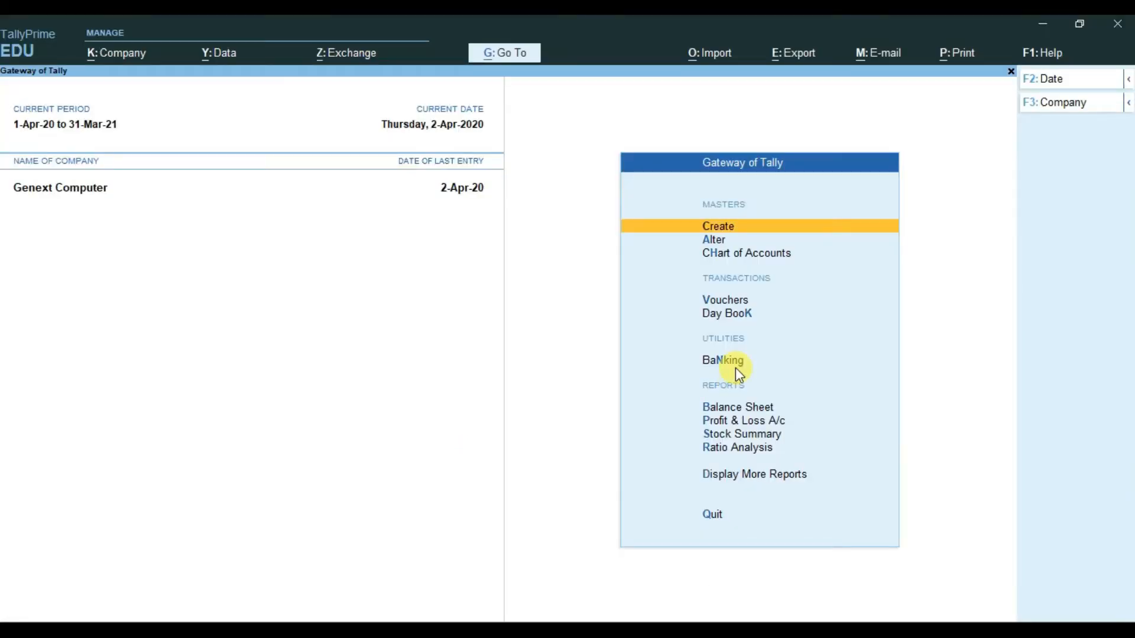
{"action": "key", "text": "Down"}
{"action": "key", "text": "Down"}
{"action": "key", "text": "Down"}
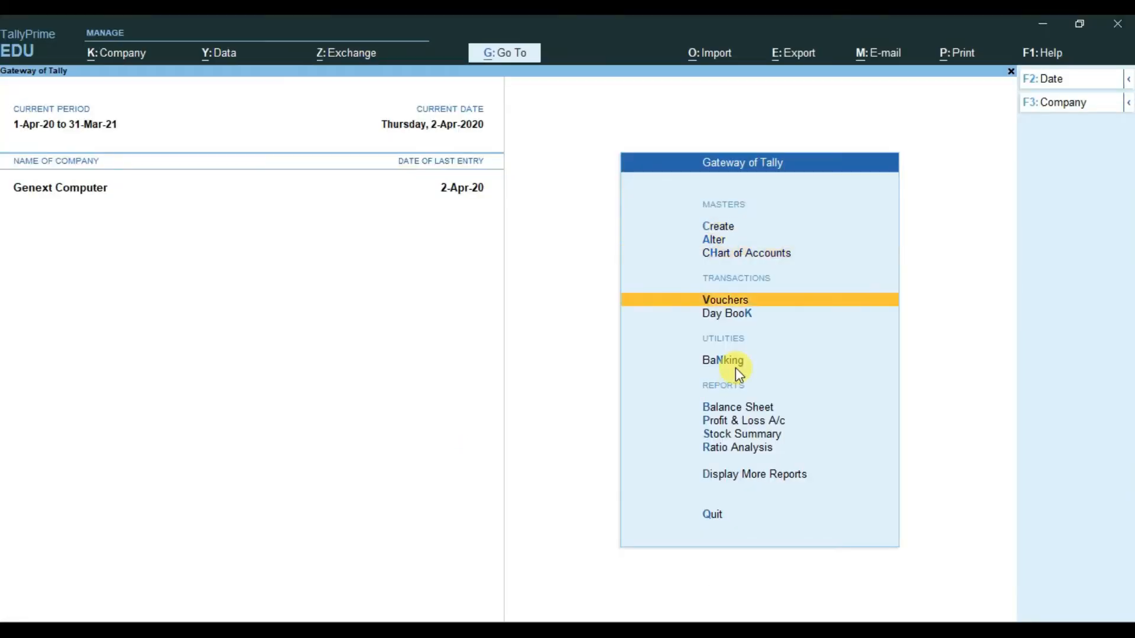
{"action": "key", "text": "Return"}
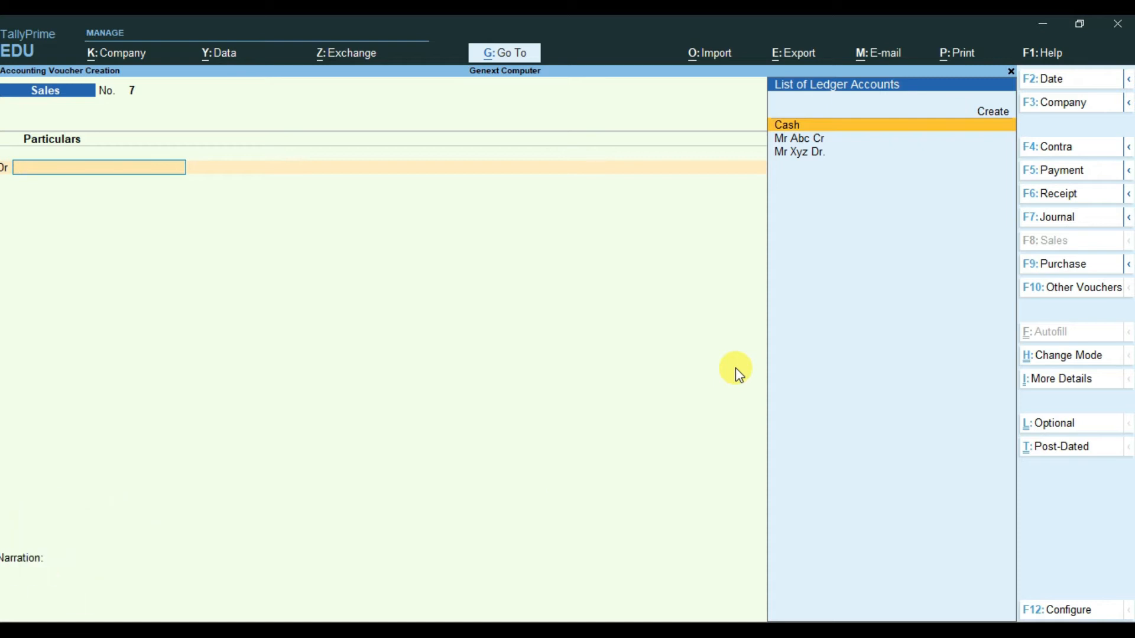
Change the sales voucher's mode to Item Invoice.
{"action": "key", "text": "ctrl+h"}
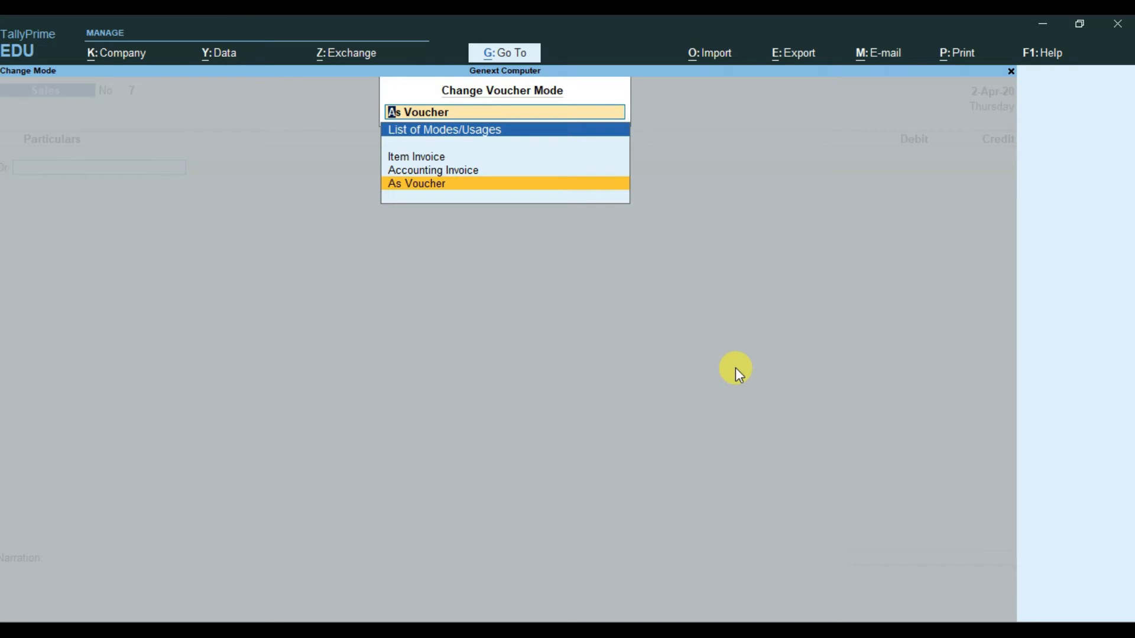
{"action": "key", "text": "Up"}
{"action": "key", "text": "Up"}
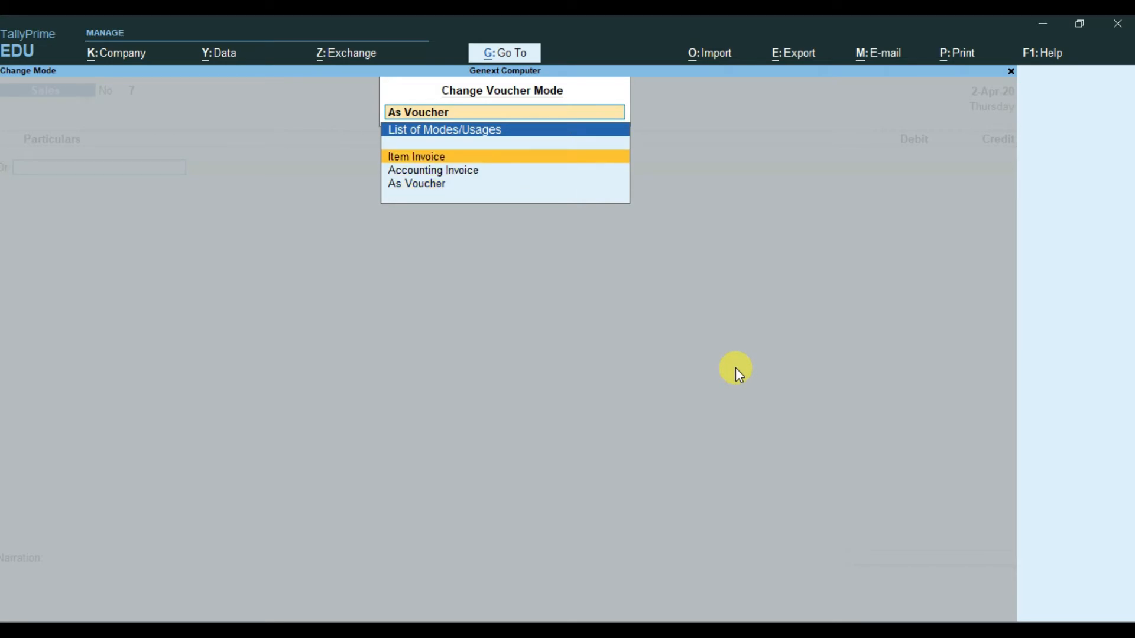
{"action": "key", "text": "Return"}
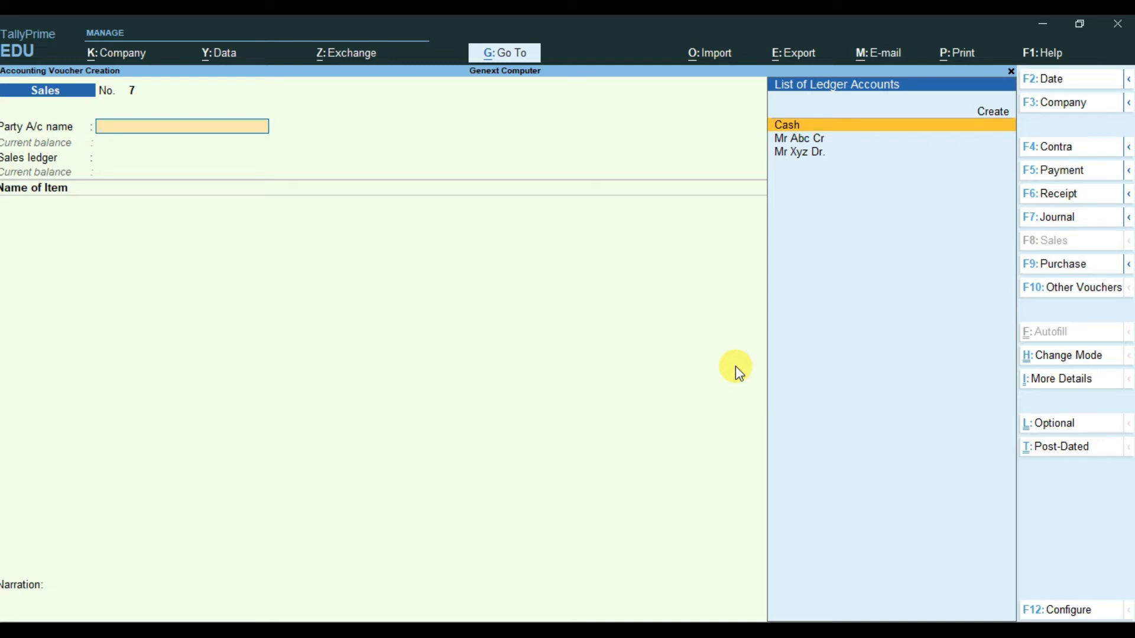
Select the debtor (Dr.) party account, accept the default dispatch and party details, and set the sales ledger to Sale.
{"action": "key", "text": "Down"}
{"action": "key", "text": "Down"}
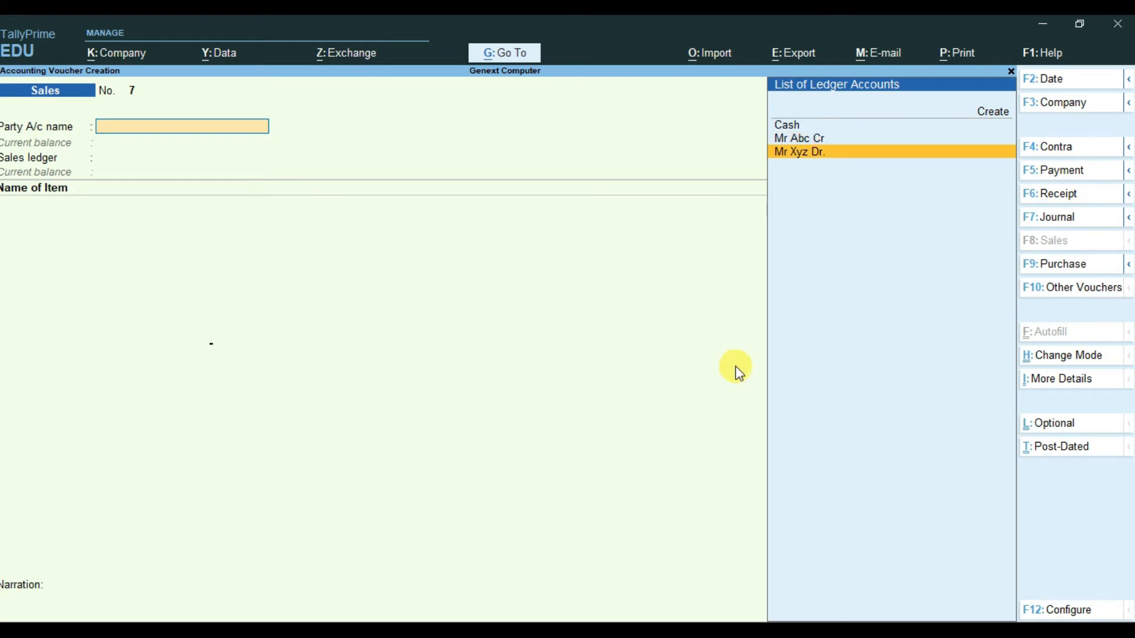
{"action": "key", "text": "Return"}
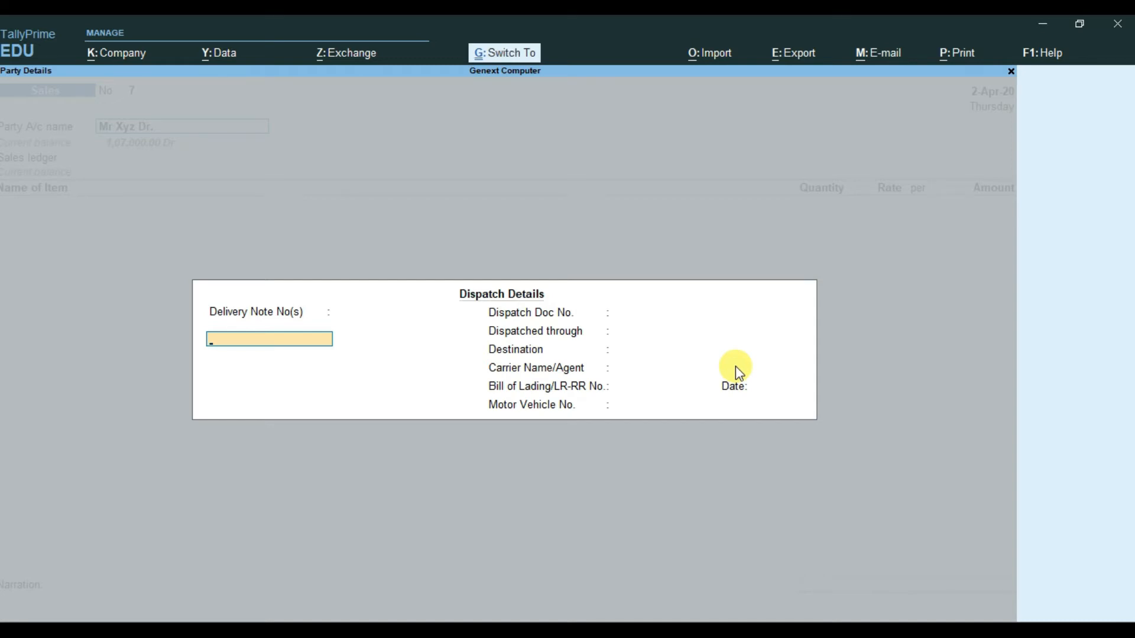
{"action": "key", "text": "ctrl+a"}
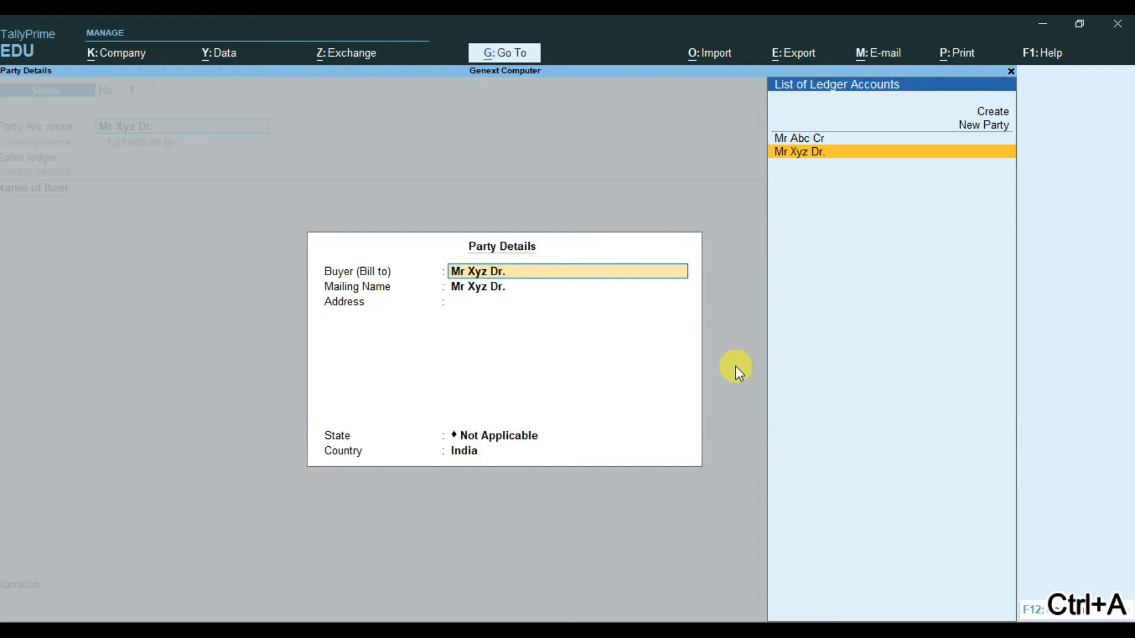
{"action": "key", "text": "ctrl+a"}
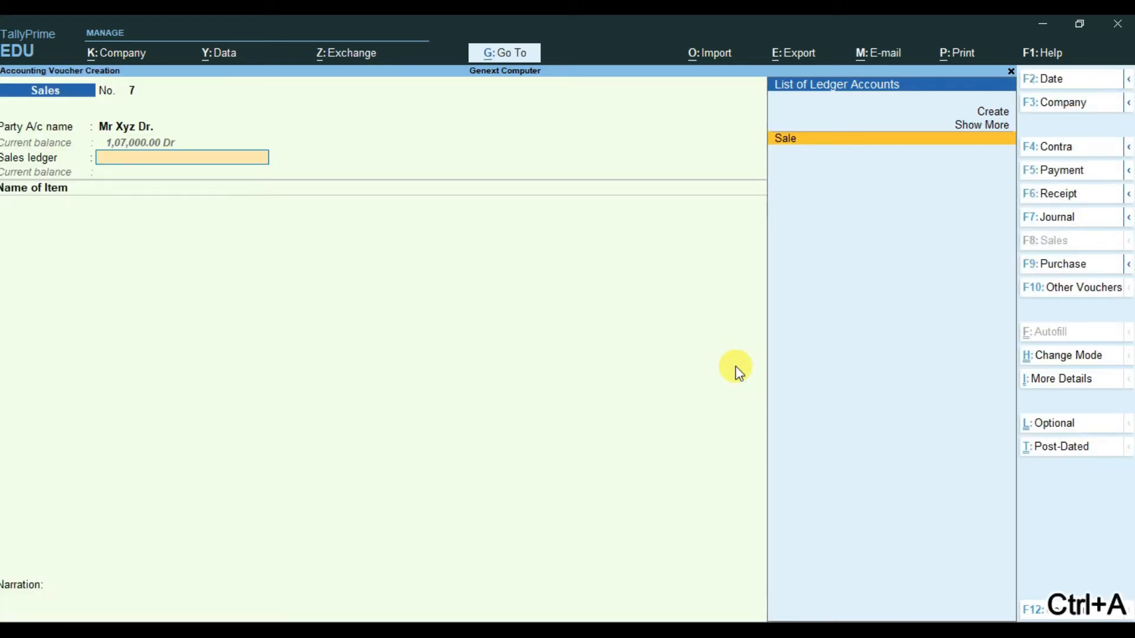
{"action": "key", "text": "Return"}
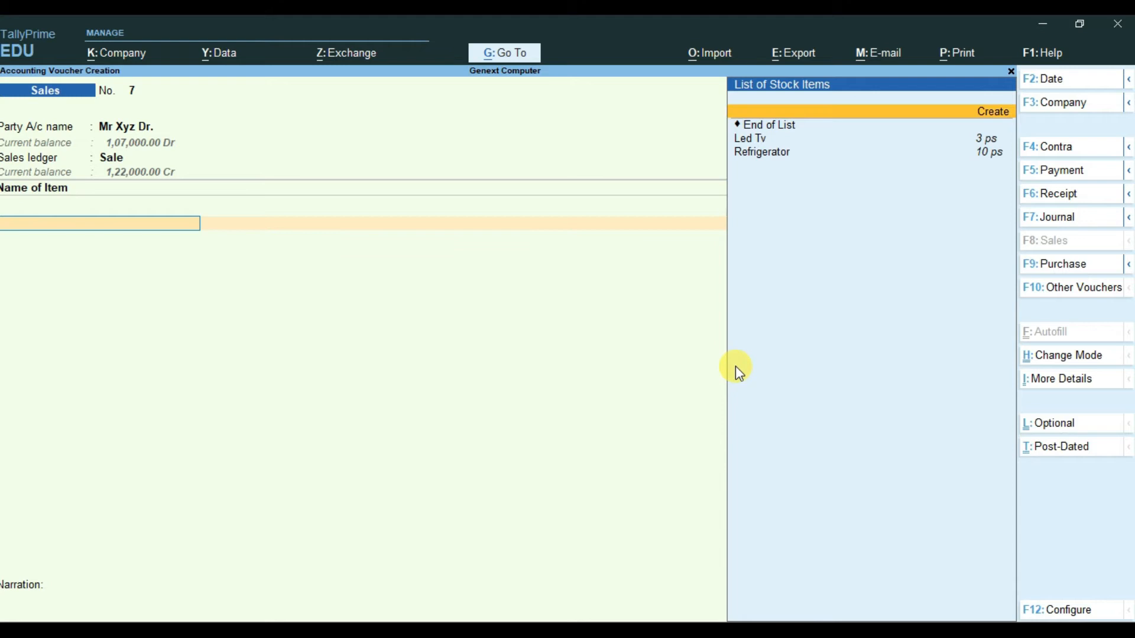
Add the stock item Led Tv with quantity 2 at the suggested rate of 15,000 per ps.
{"action": "key", "text": "Down"}
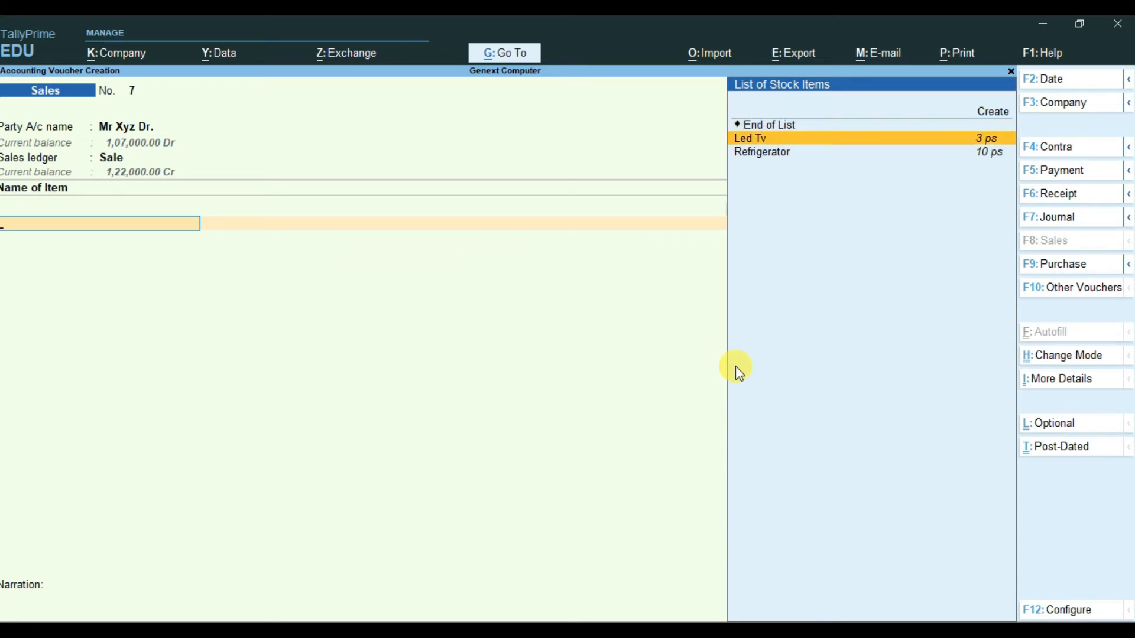
{"action": "key", "text": "Return"}
{"action": "type", "text": "2"}
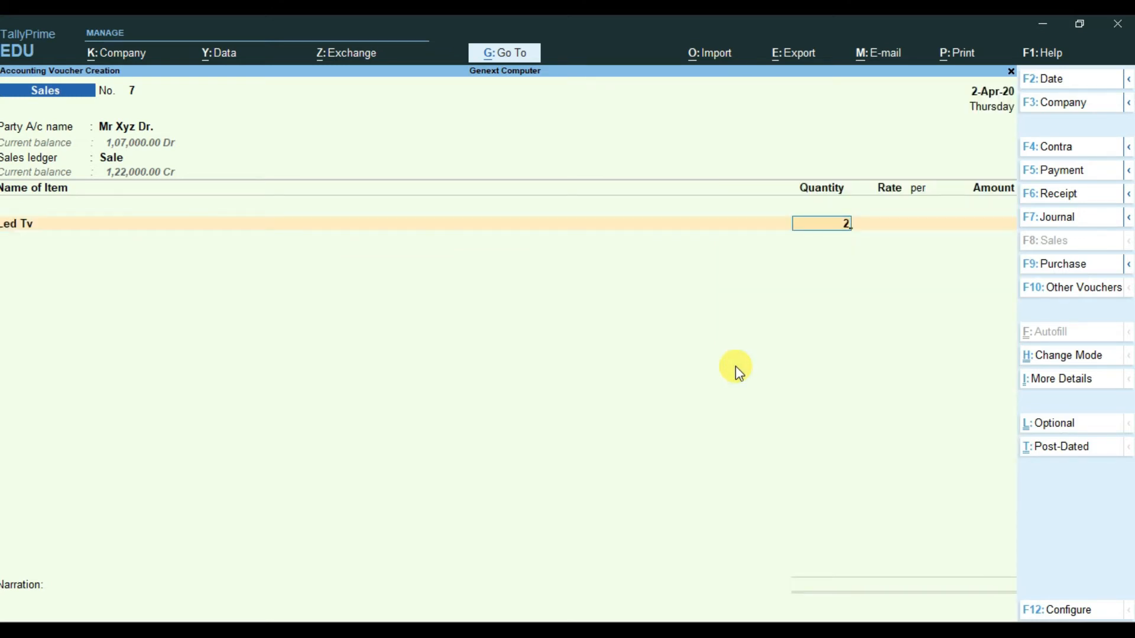
{"action": "key", "text": "Return"}
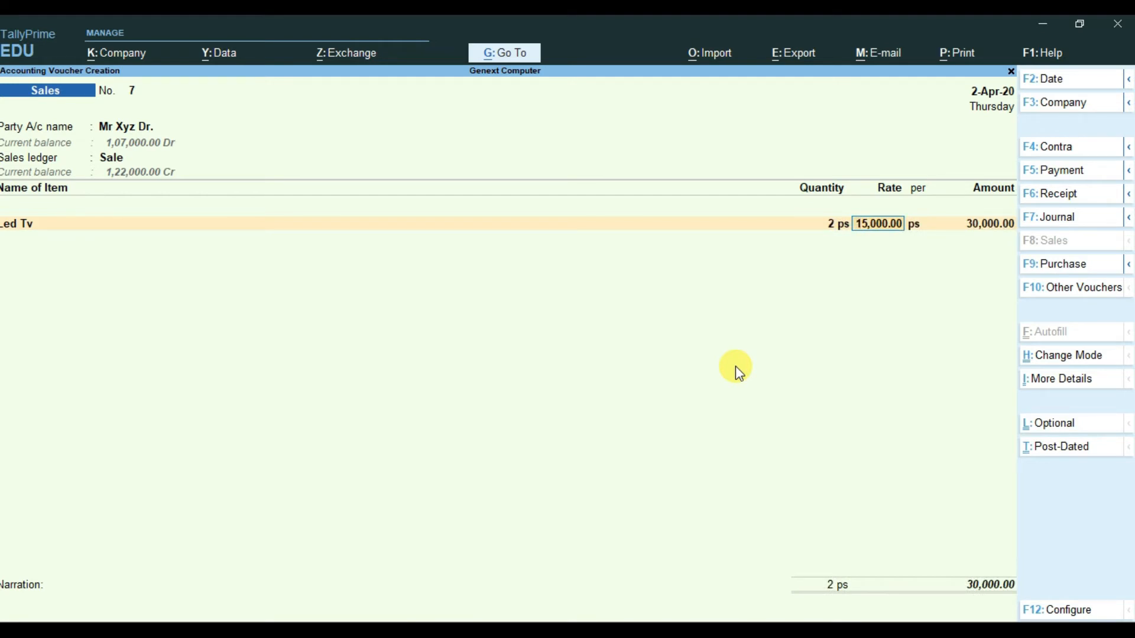
{"action": "key", "text": "Return"}
{"action": "key", "text": "Return"}
{"action": "key", "text": "Return"}
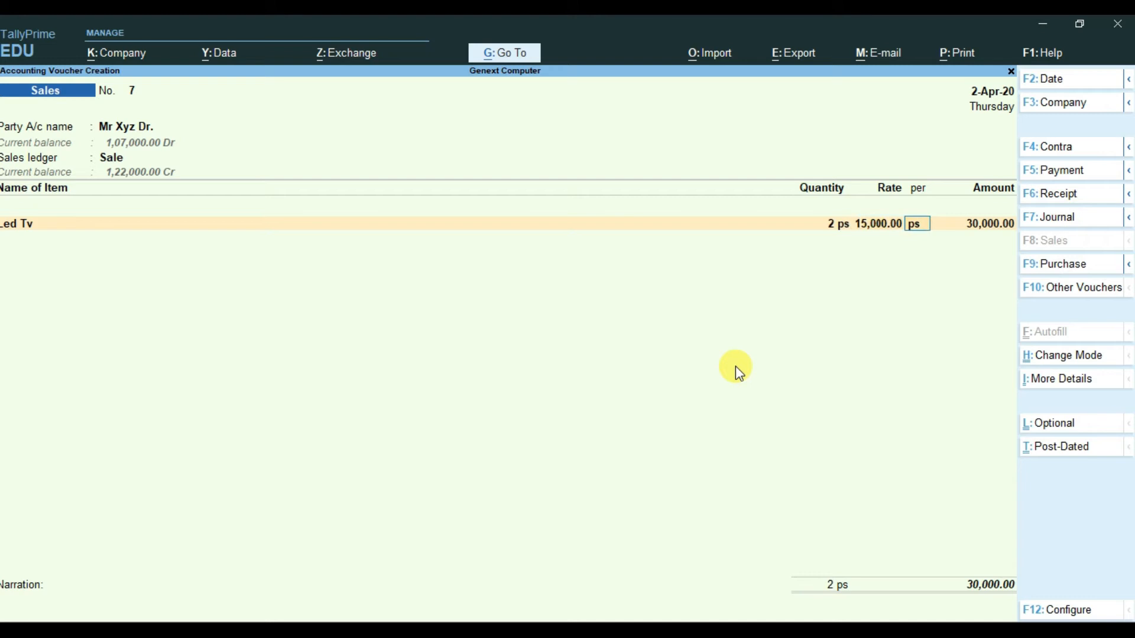
{"action": "key", "text": "Return"}
End the item list, leave the narration blank and save the item invoice sales voucher.
{"action": "key", "text": "Return"}
{"action": "key", "text": "Return"}
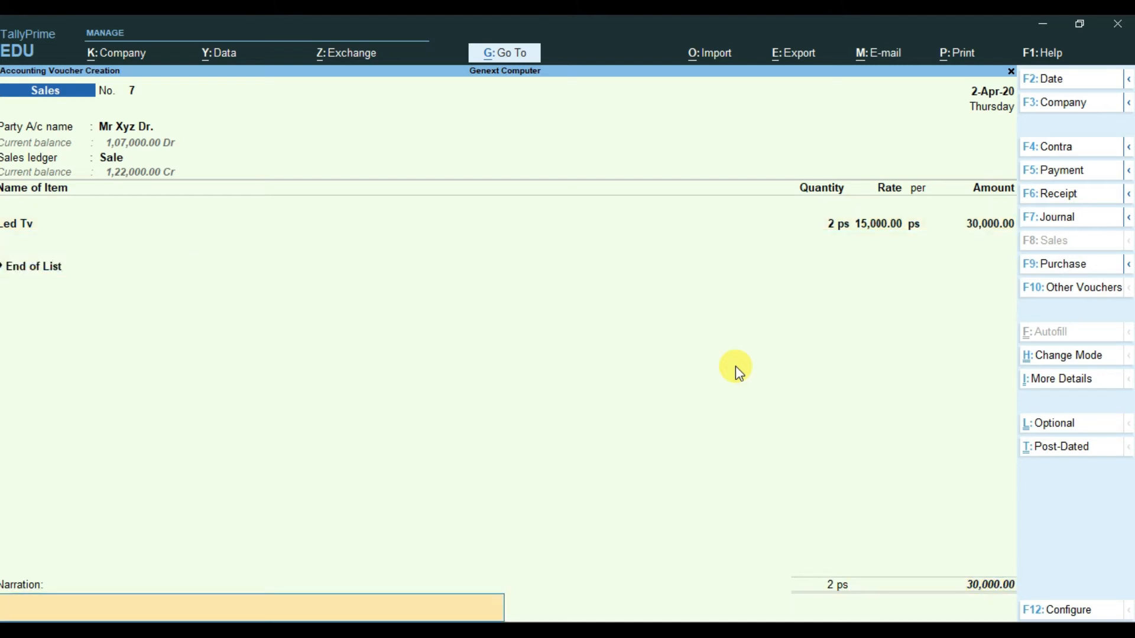
{"action": "key", "text": "Return"}
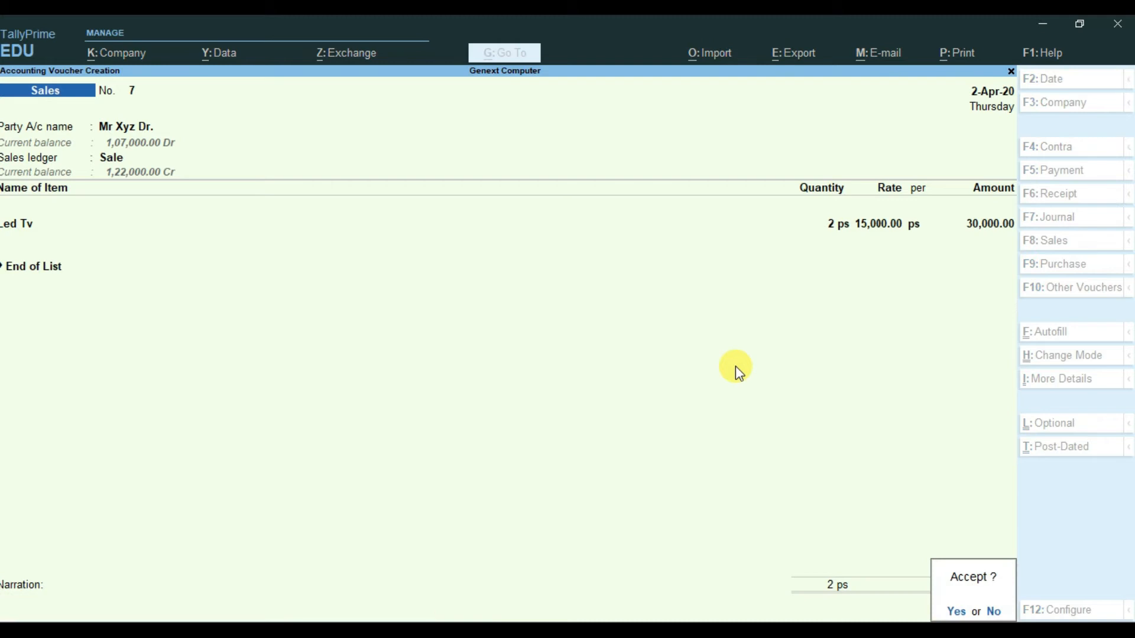
{"action": "key", "text": "y"}
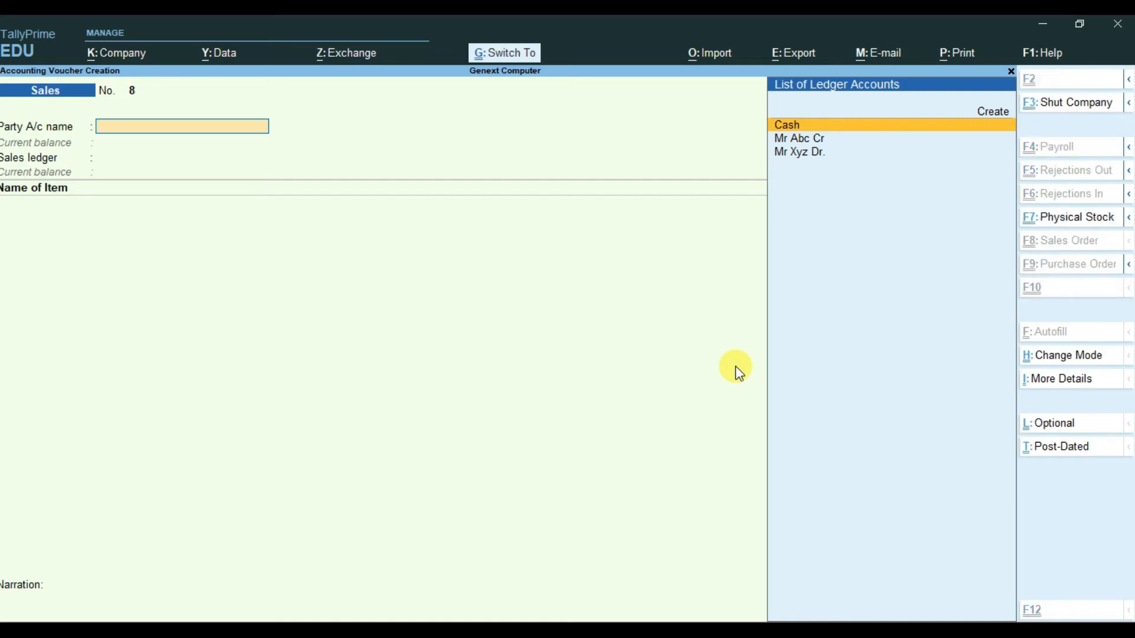
Change the new sales voucher's mode to Accounting Invoice.
{"action": "key", "text": "ctrl+h"}
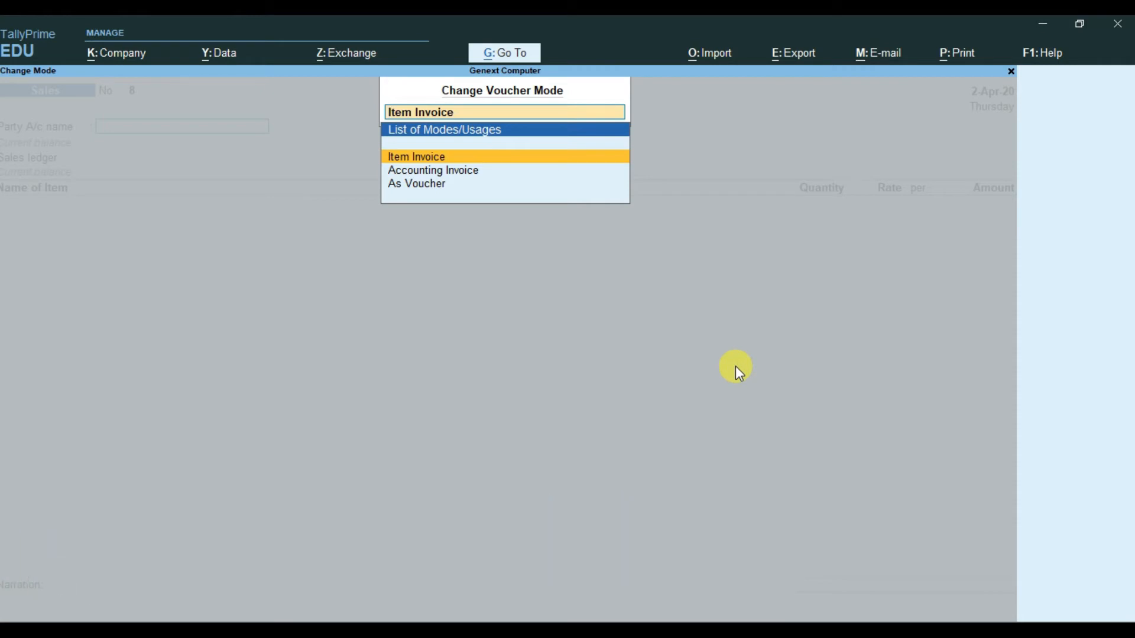
{"action": "key", "text": "Down"}
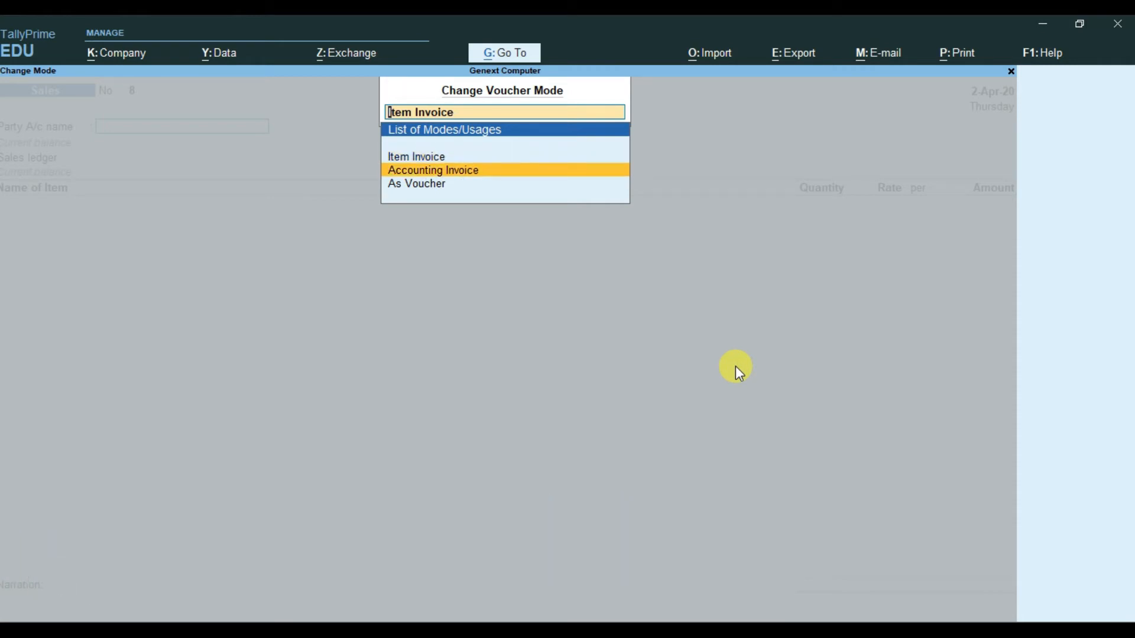
{"action": "key", "text": "Return"}
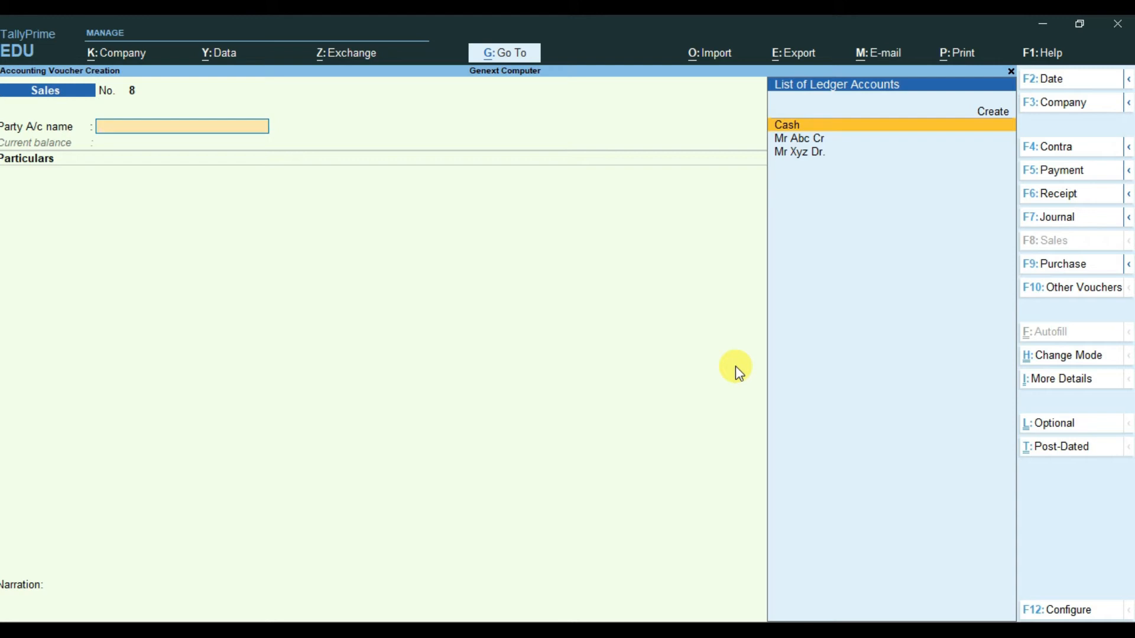
Set Cash as the party account and accept the default dispatch and party details.
{"action": "key", "text": "Return"}
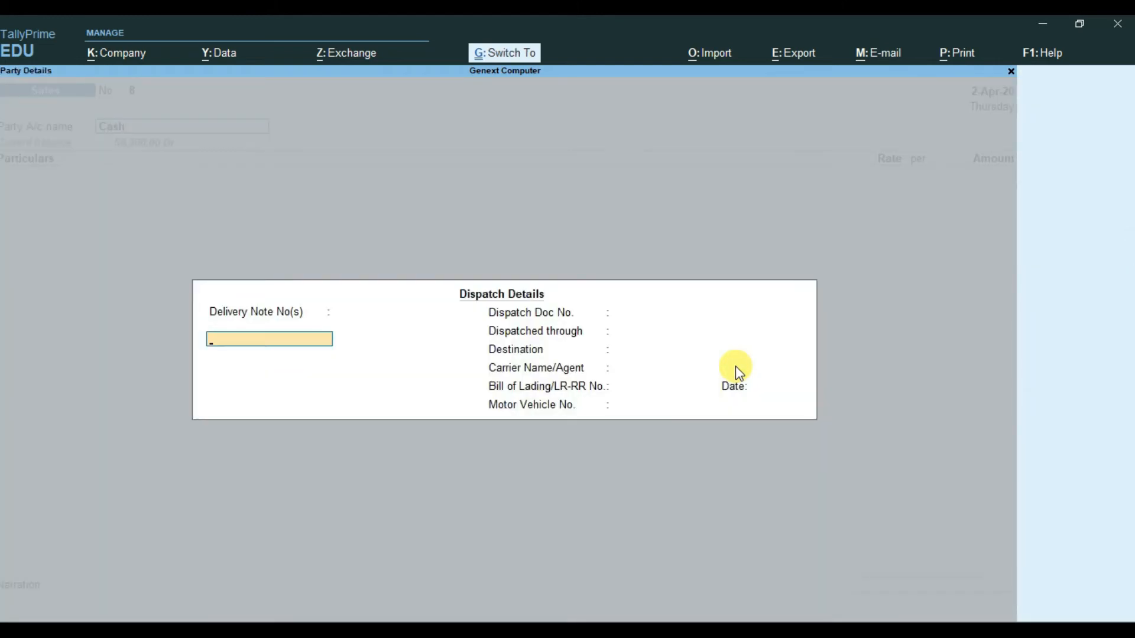
{"action": "key", "text": "ctrl+a"}
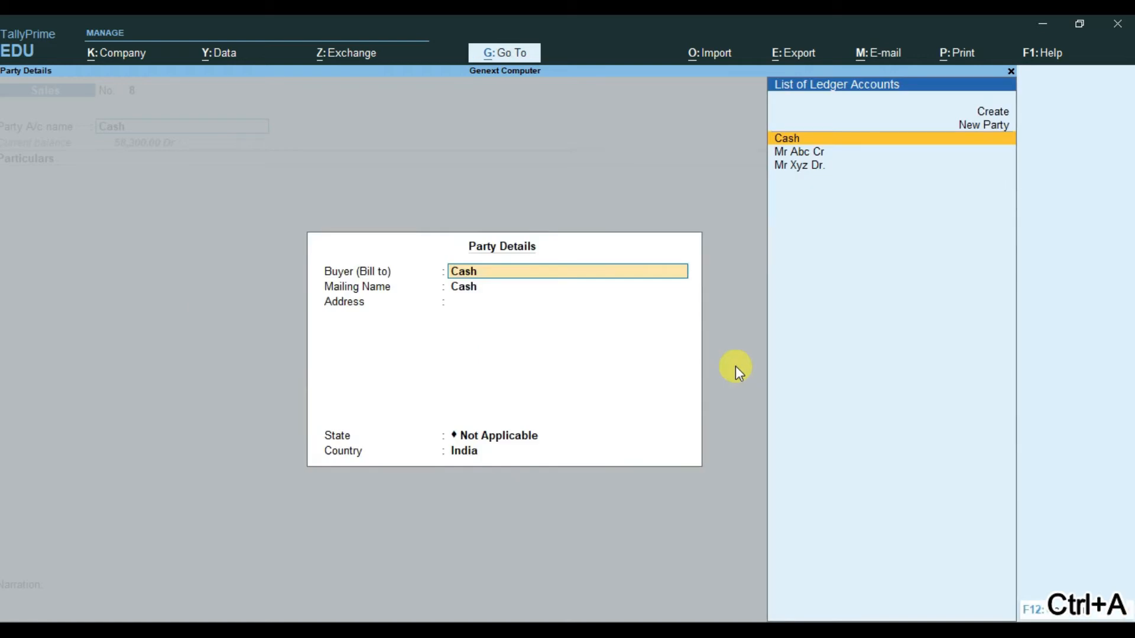
{"action": "key", "text": "ctrl+a"}
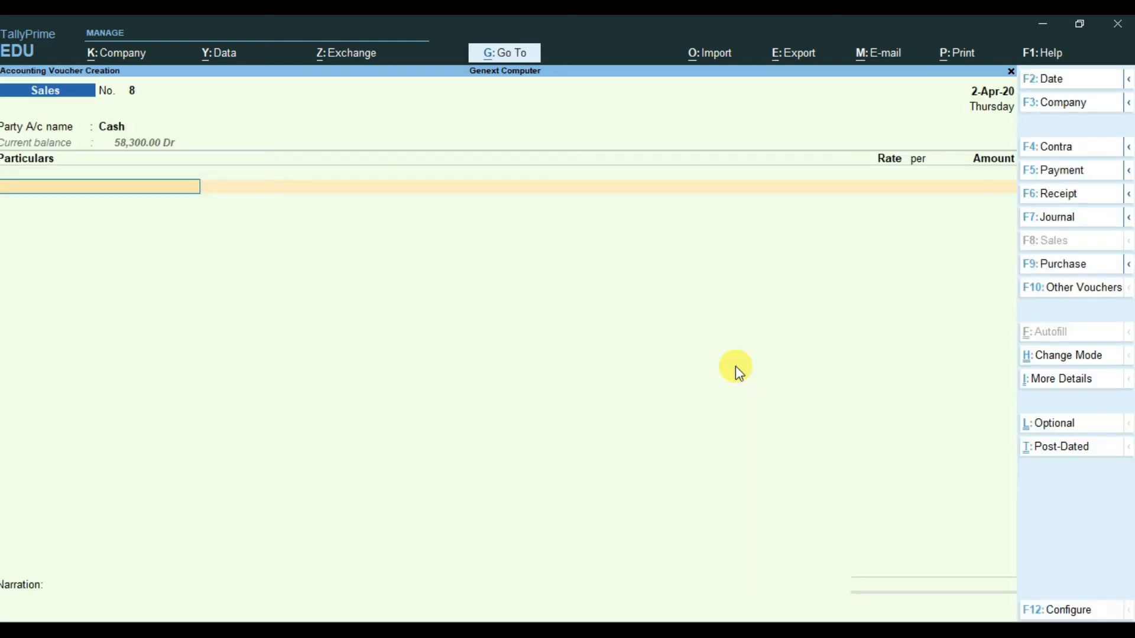
Add the Fee ledger to the particulars with an amount of 5,000.
{"action": "key", "text": "space"}
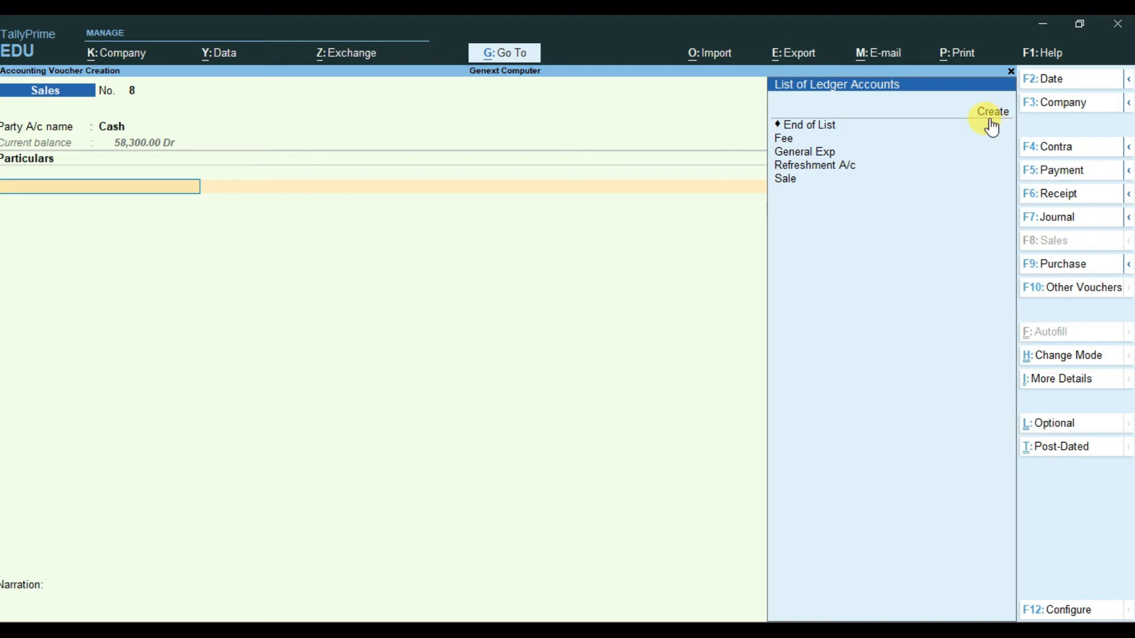
{"action": "key", "text": "Down"}
{"action": "key", "text": "Down"}
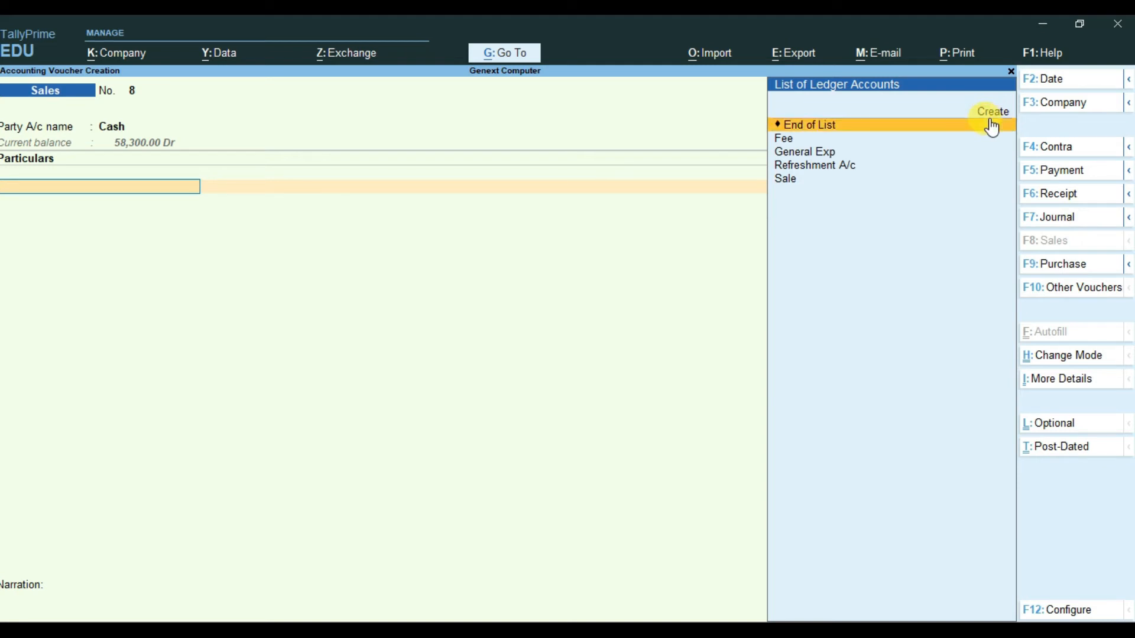
{"action": "key", "text": "Return"}
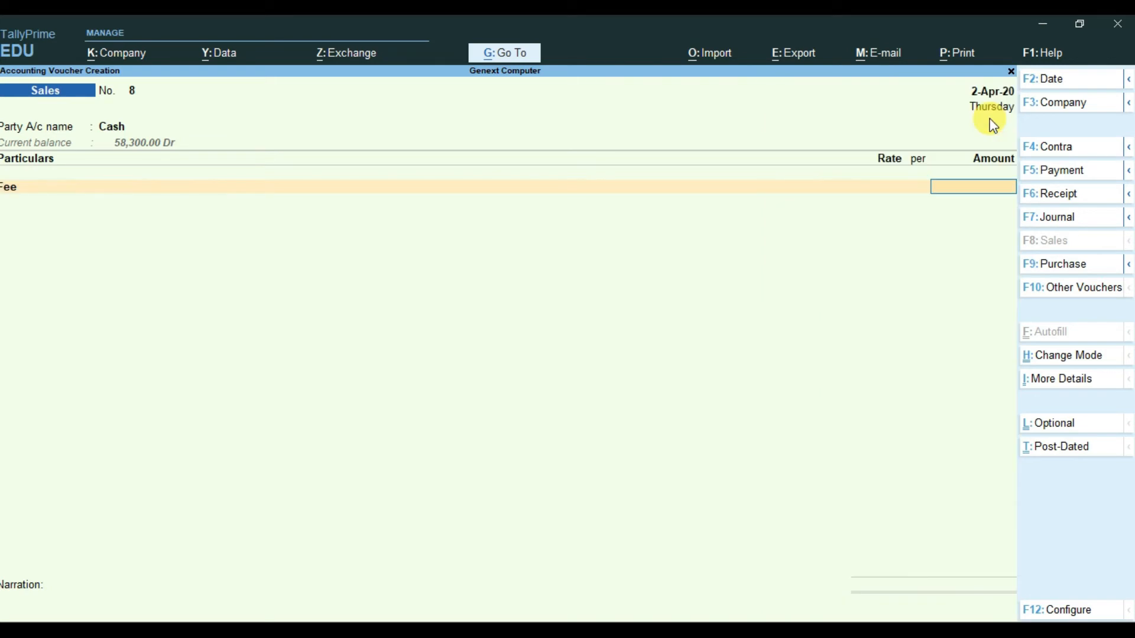
{"action": "type", "text": "5000"}
{"action": "key", "text": "Return"}
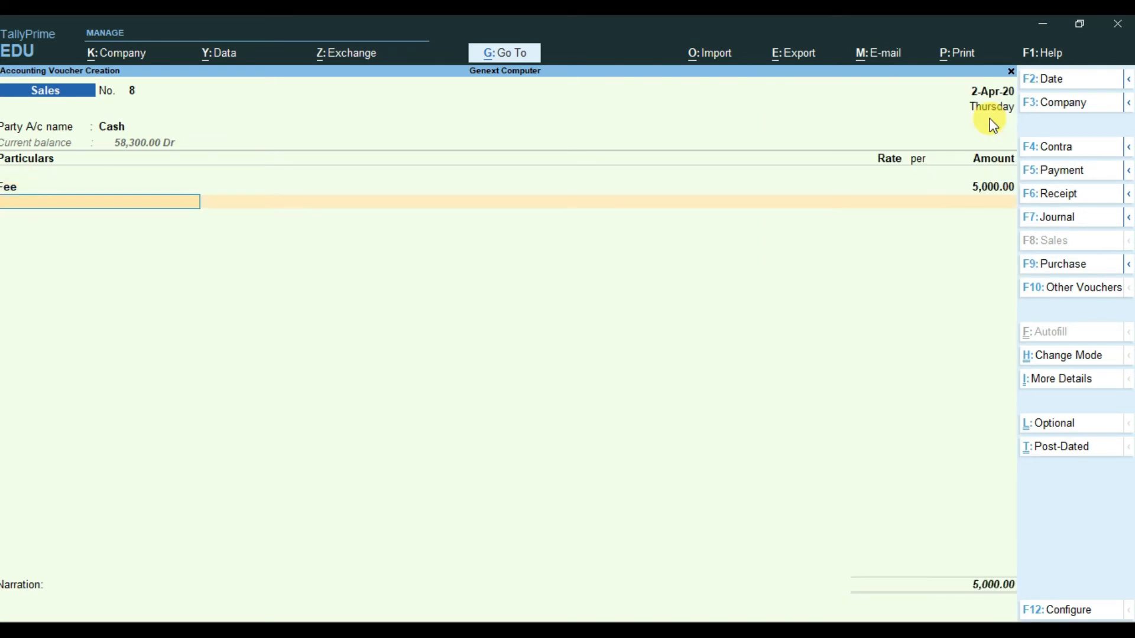
End the particulars list, leave the narration blank and save the accounting invoice sales voucher.
{"action": "key", "text": "Return"}
{"action": "key", "text": "Return"}
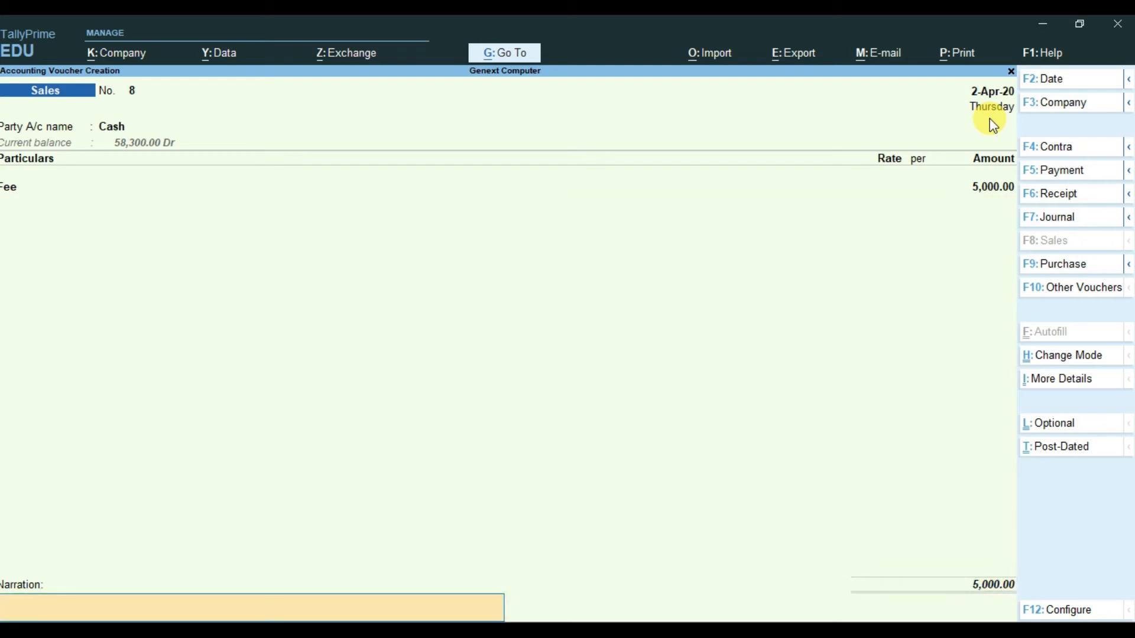
{"action": "key", "text": "Return"}
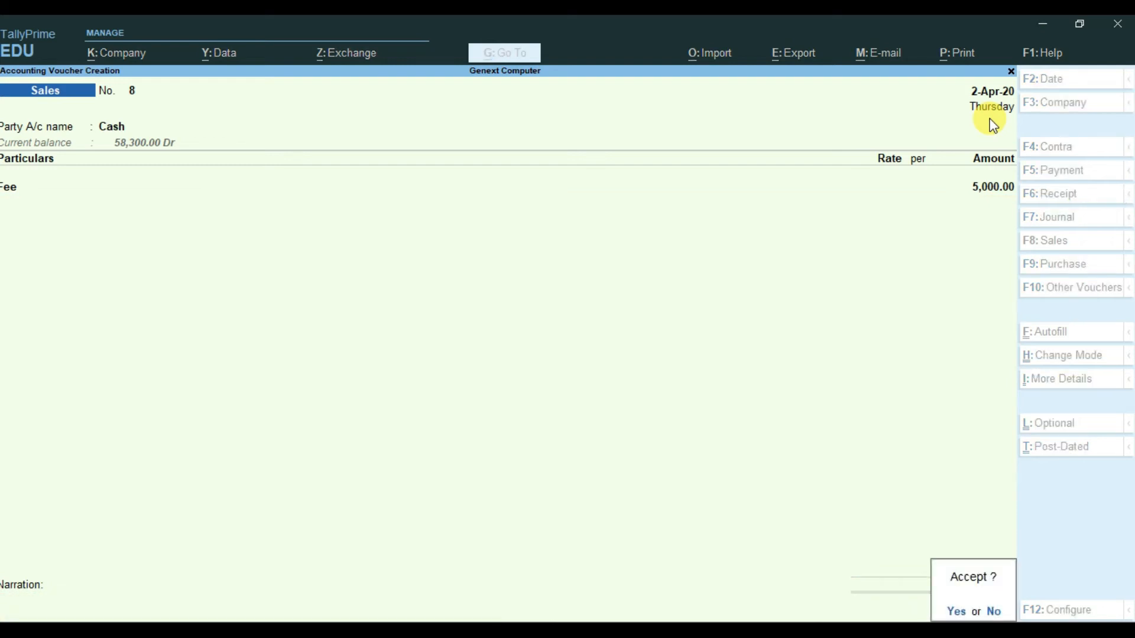
{"action": "key", "text": "Return"}
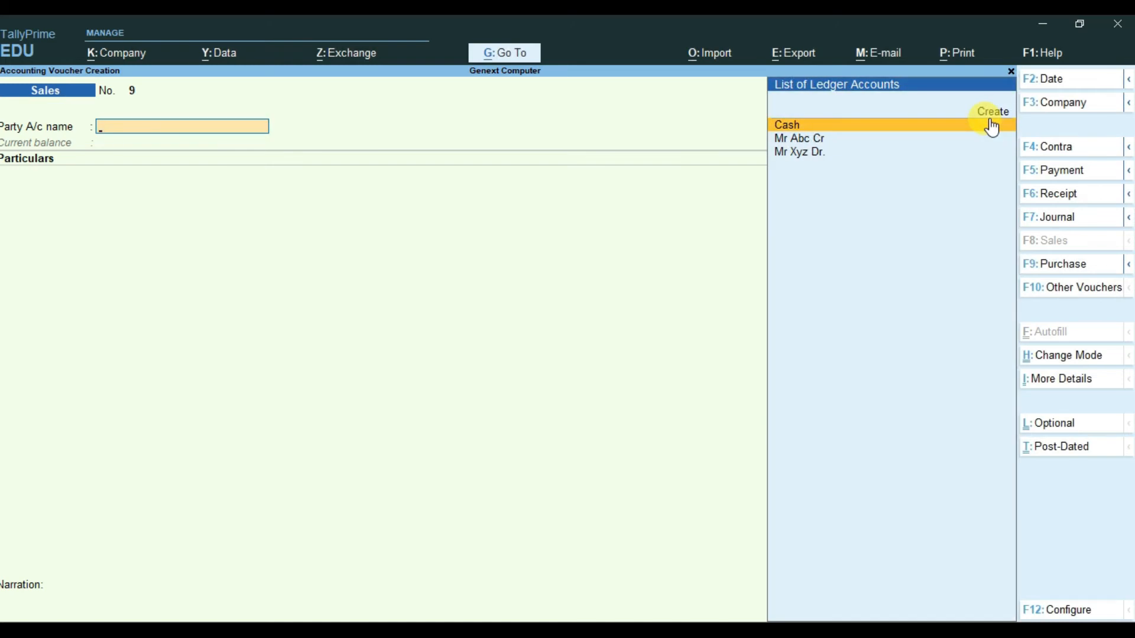
Change the new sales voucher's mode to As Voucher.
{"action": "key", "text": "ctrl+h"}
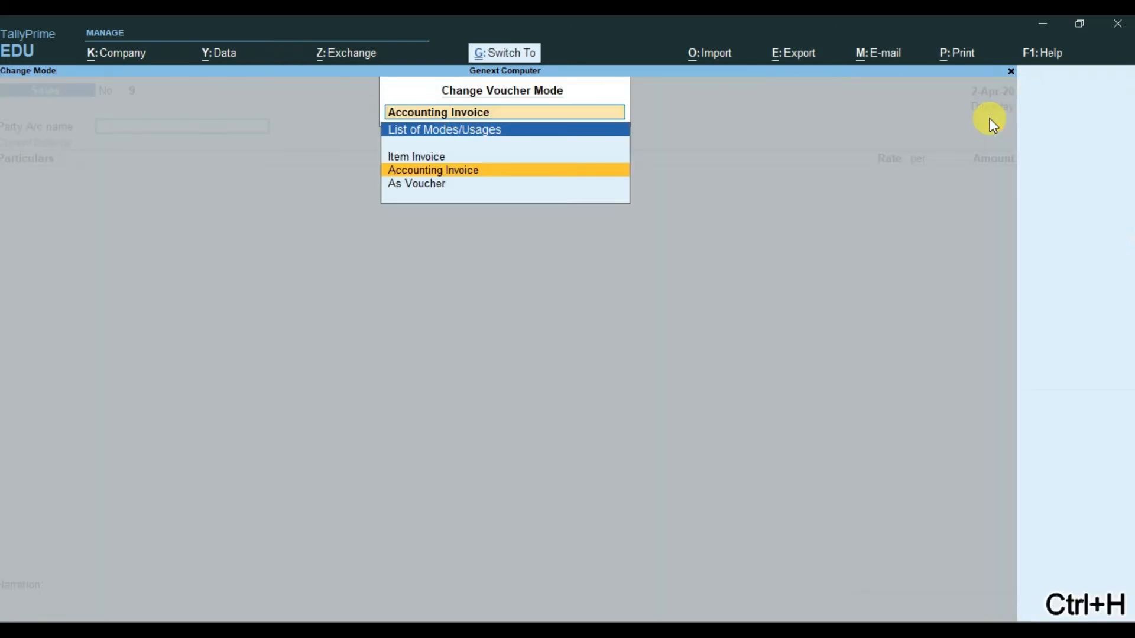
{"action": "key", "text": "Down"}
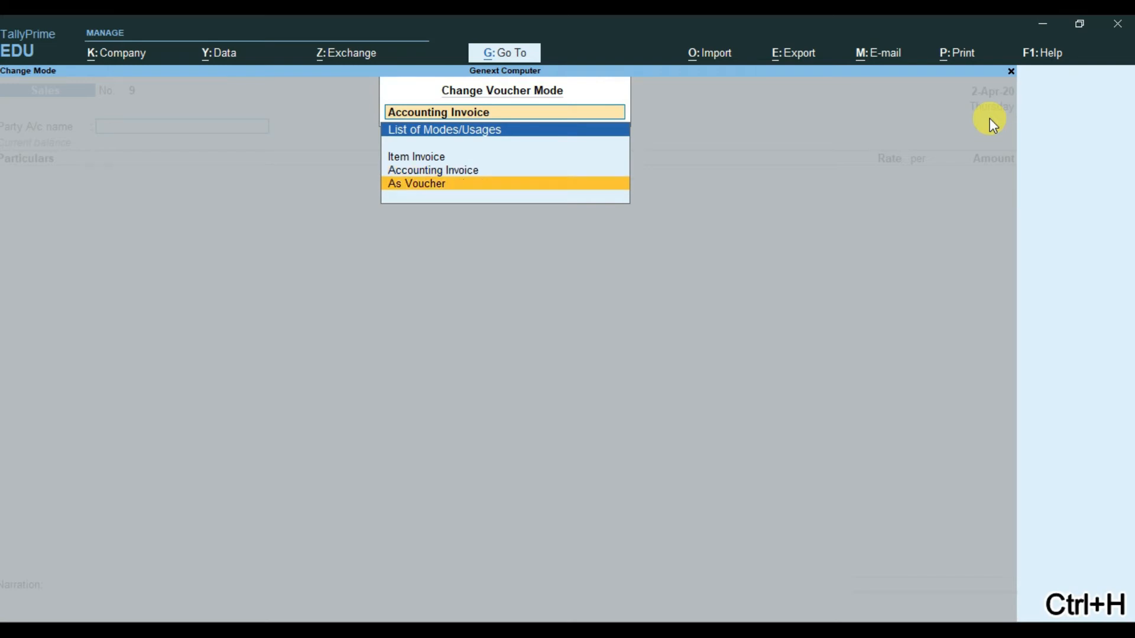
{"action": "key", "text": "Return"}
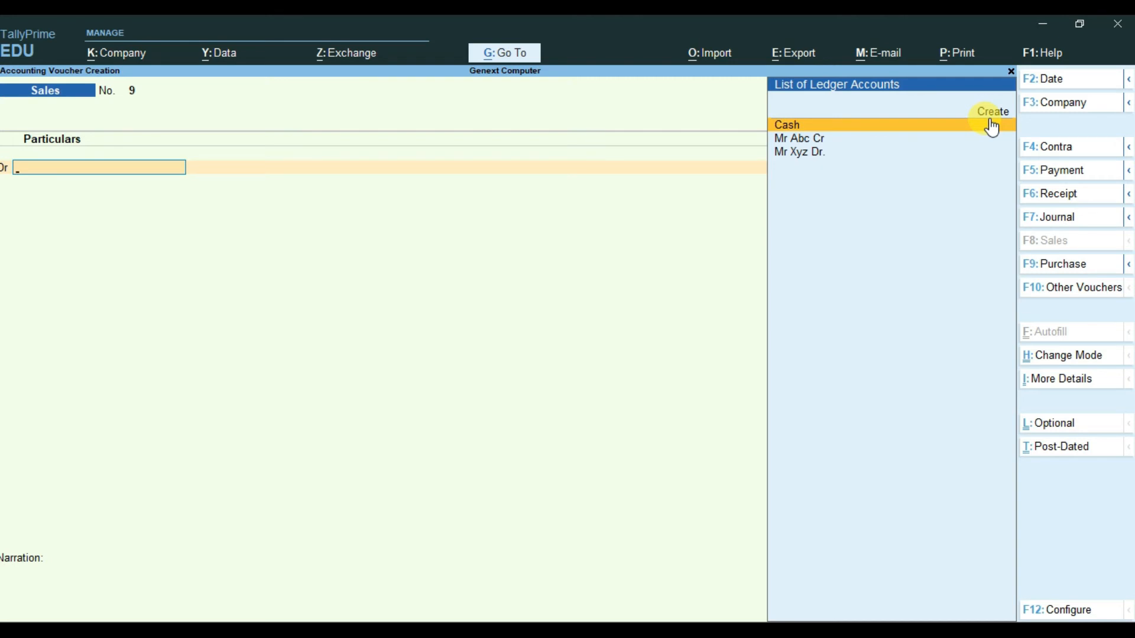
Choose the debtor party ledger for the debit line and accept the default dispatch and party details.
{"action": "key", "text": "Down"}
{"action": "key", "text": "Down"}
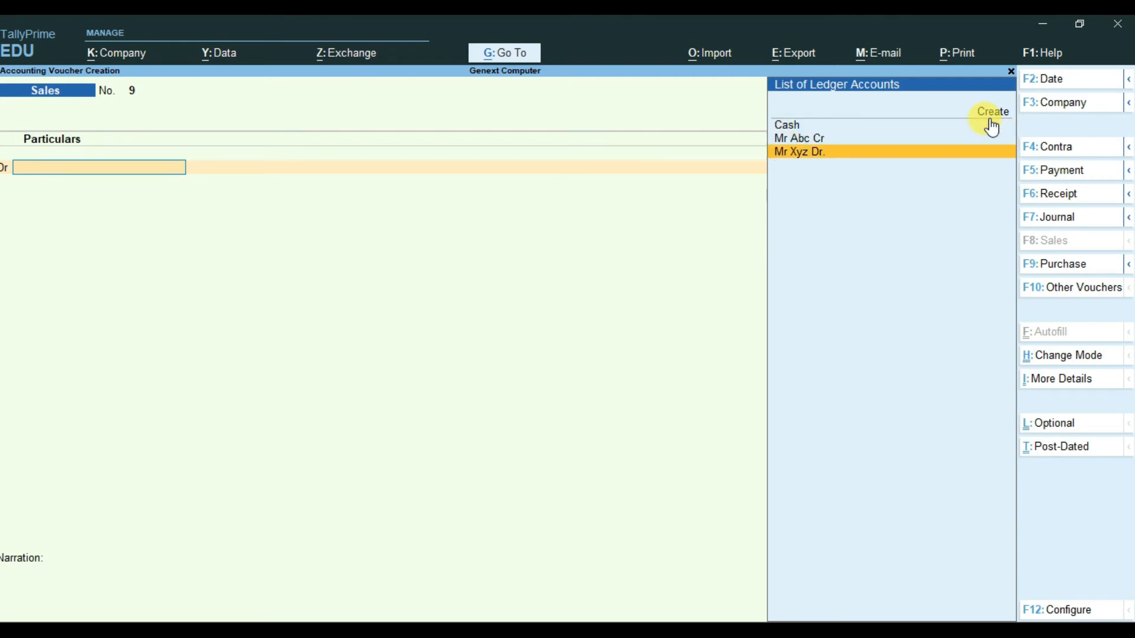
{"action": "key", "text": "Return"}
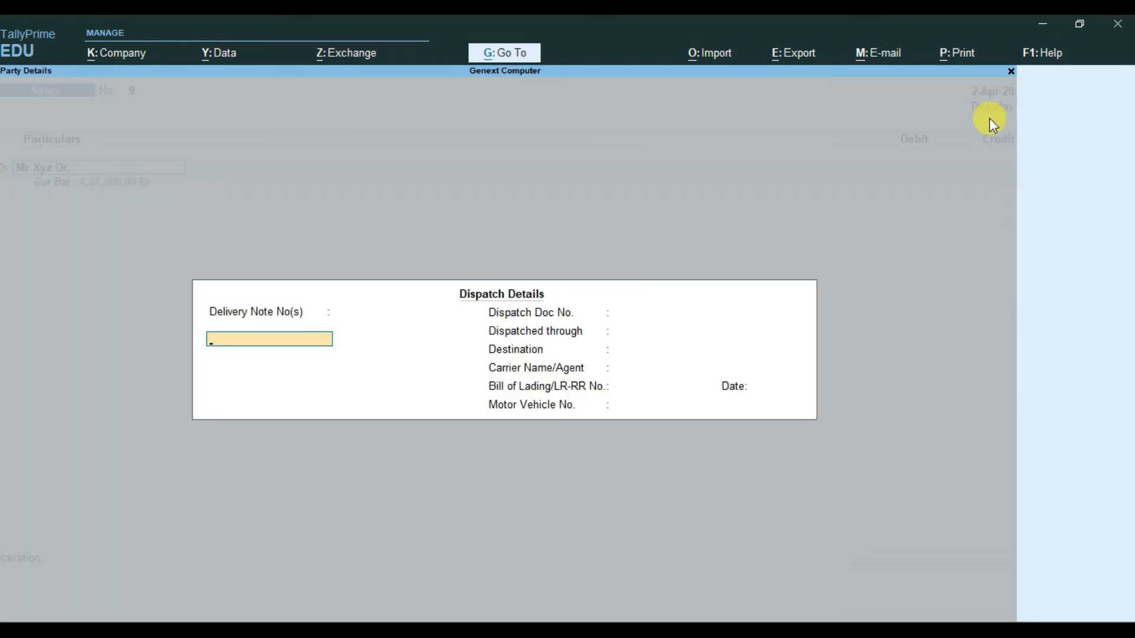
{"action": "key", "text": "ctrl+a"}
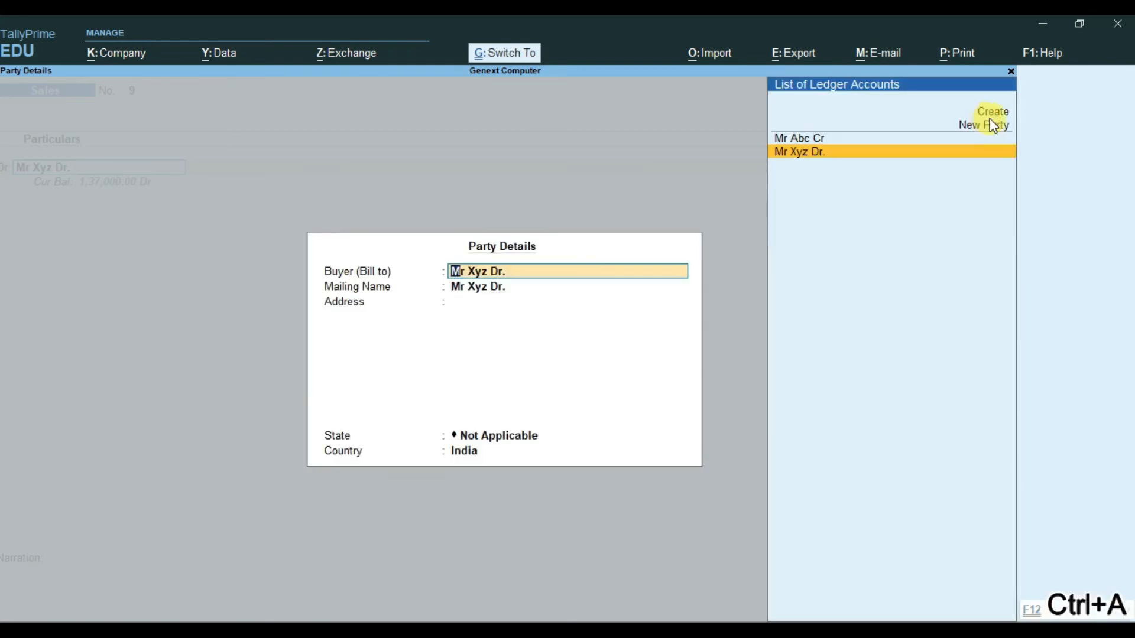
{"action": "key", "text": "ctrl+a"}
Debit the party with 5,000 and allocate the full amount as a New Ref bill with the default reference name.
{"action": "type", "text": "5000"}
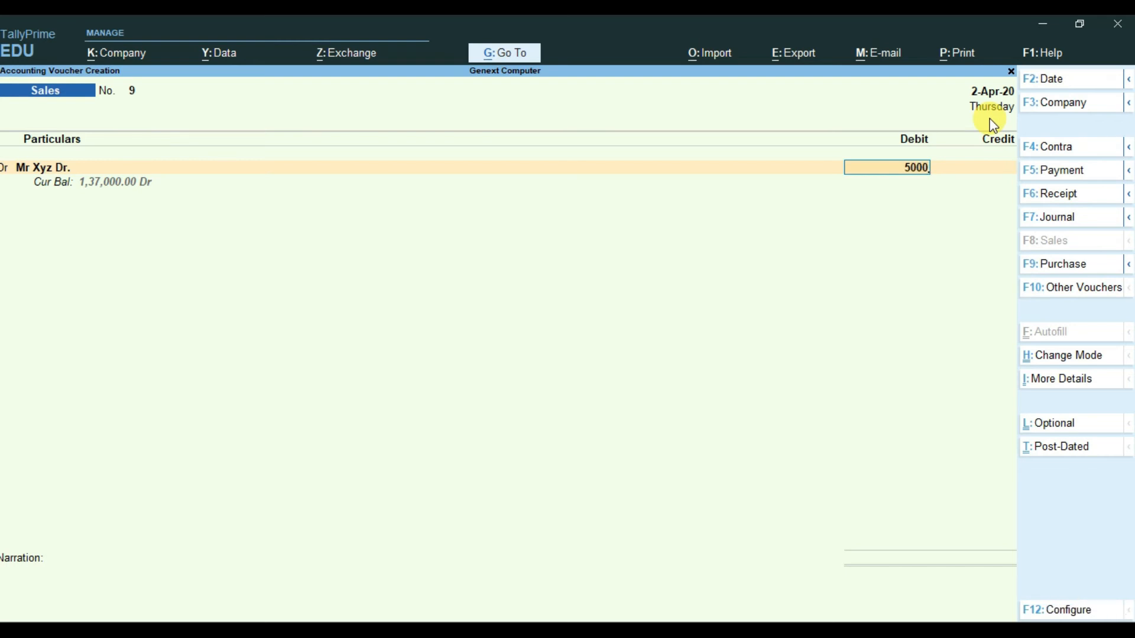
{"action": "key", "text": "Return"}
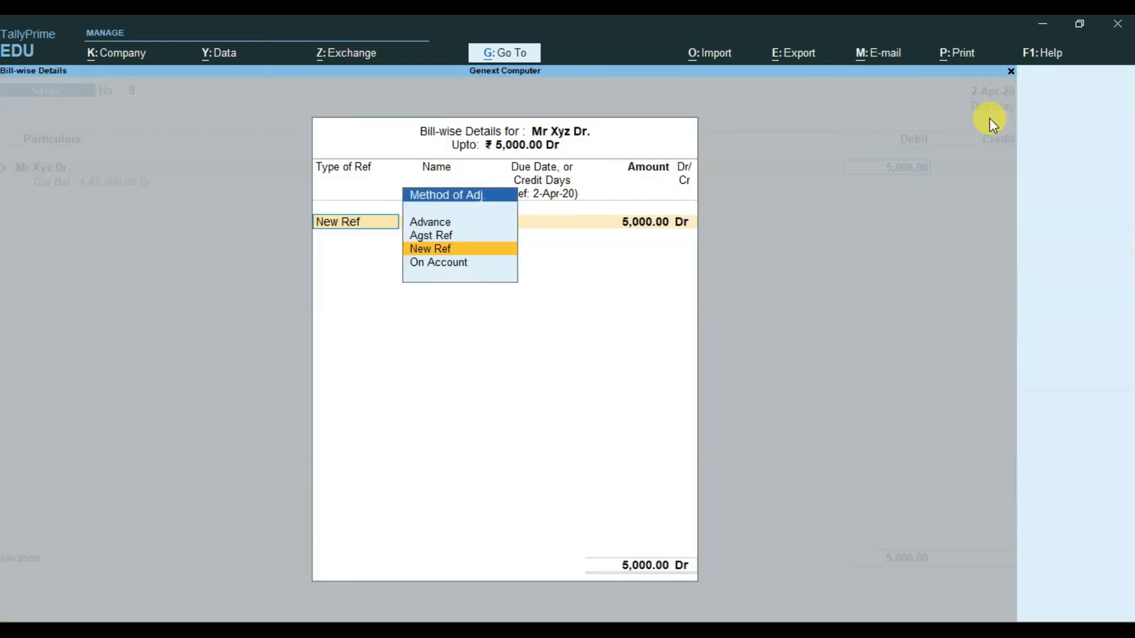
{"action": "key", "text": "Return"}
{"action": "key", "text": "Return"}
{"action": "key", "text": "Return"}
{"action": "key", "text": "Return"}
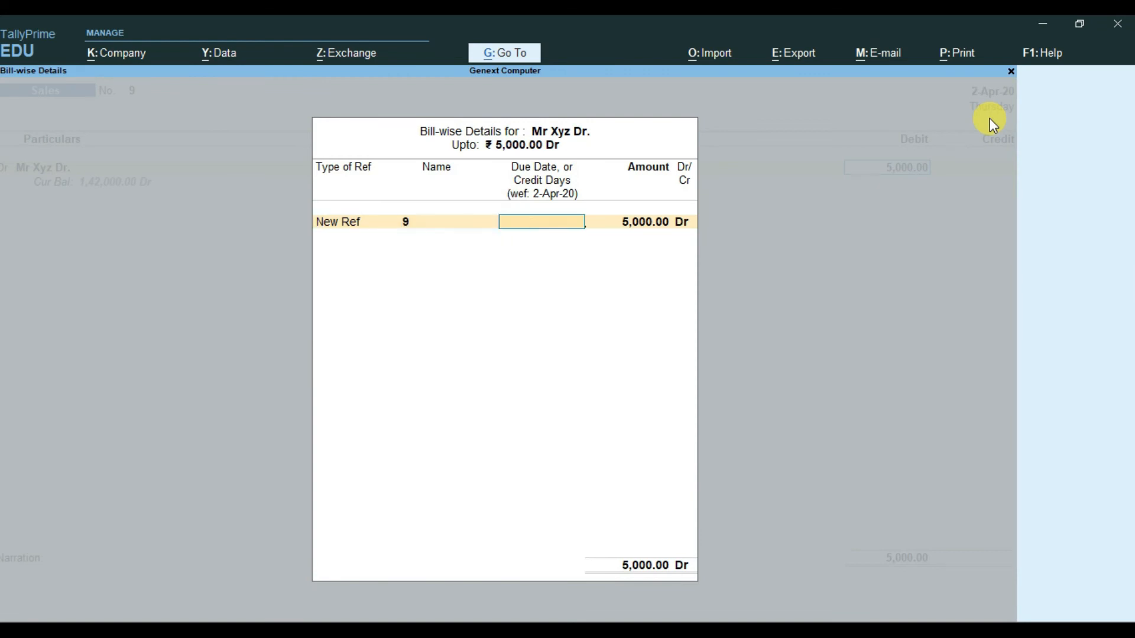
Credit the Sale ledger with 5,000 without inventory allocations and save the sales voucher with a blank narration.
{"action": "key", "text": "Return"}
{"action": "key", "text": "Return"}
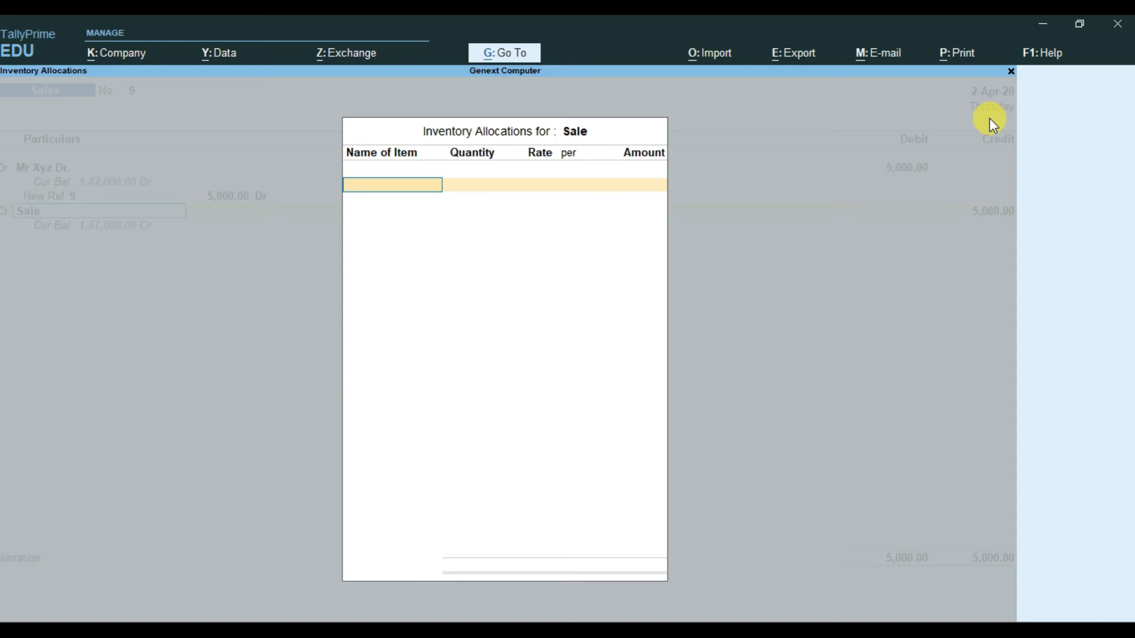
{"action": "key", "text": "Escape"}
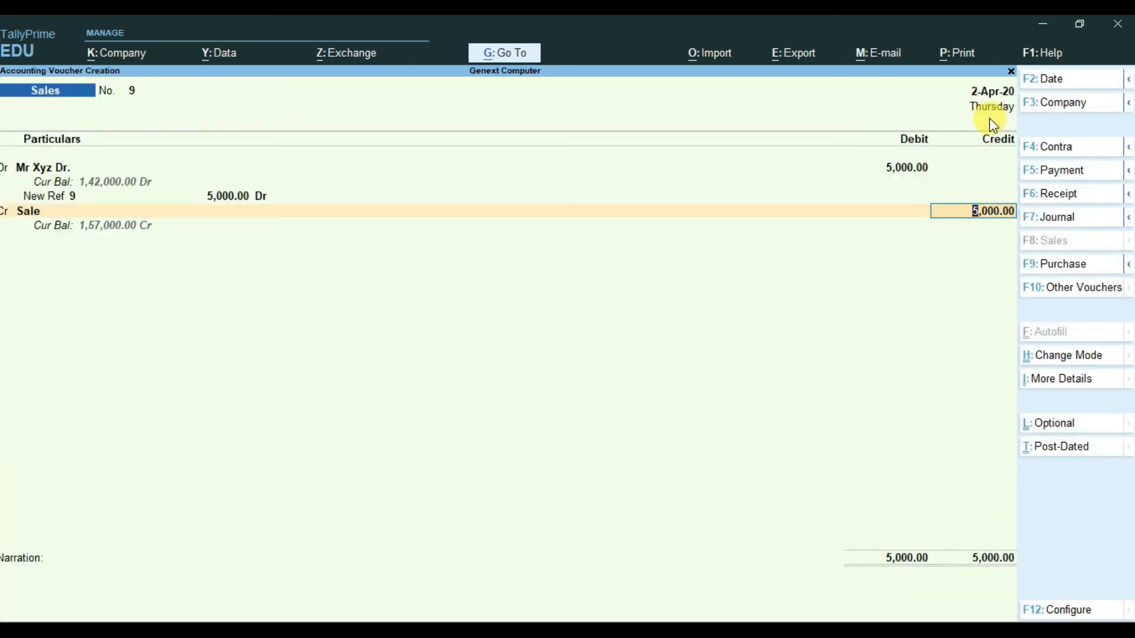
{"action": "key", "text": "Return"}
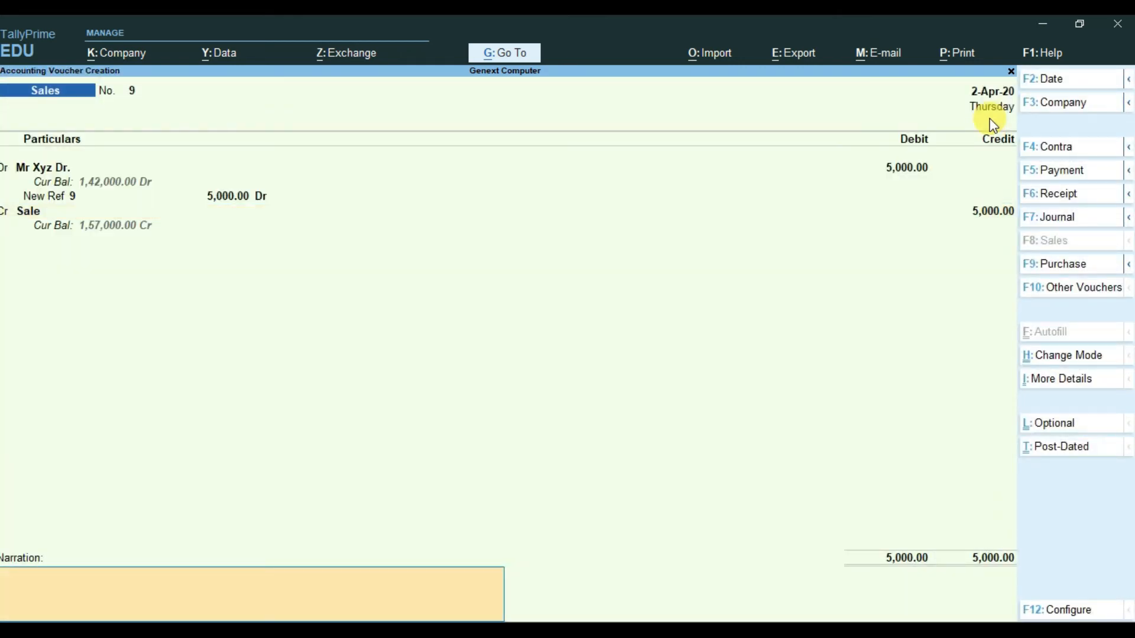
{"action": "key", "text": "Return"}
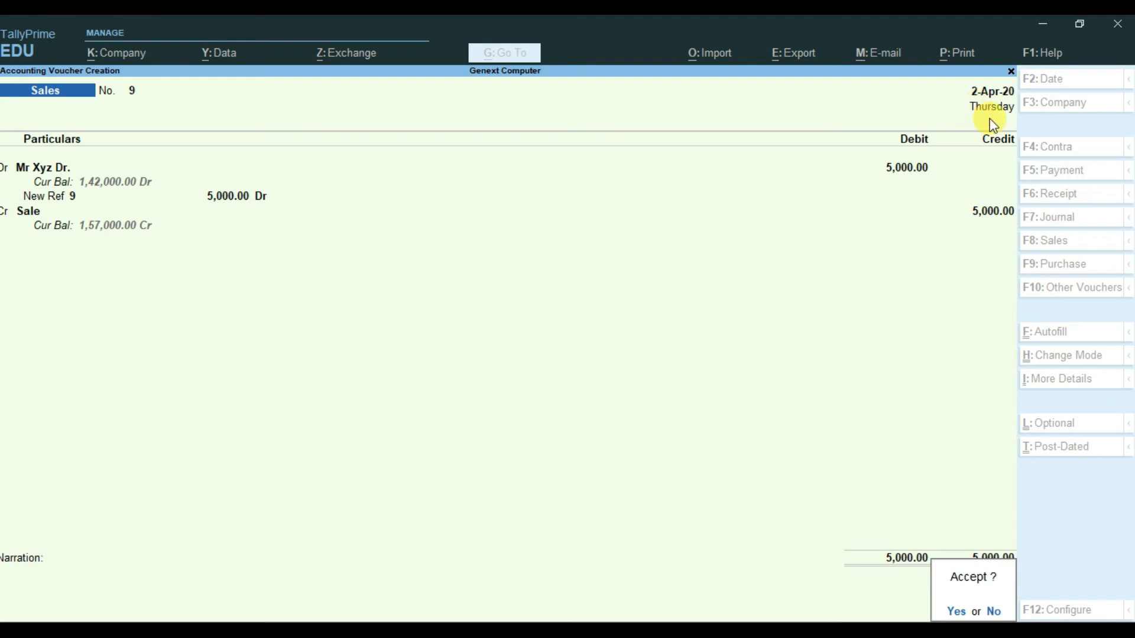
{"action": "key", "text": "Return"}
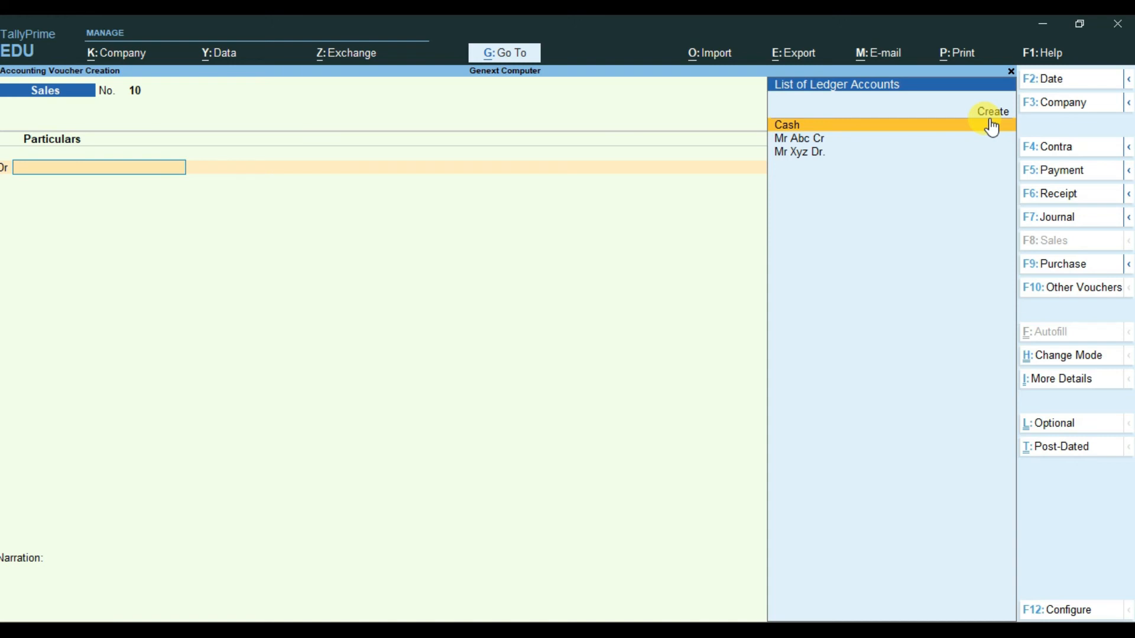
Start a payment voucher and change its mode to Single Entry.
{"action": "key", "text": "F5"}
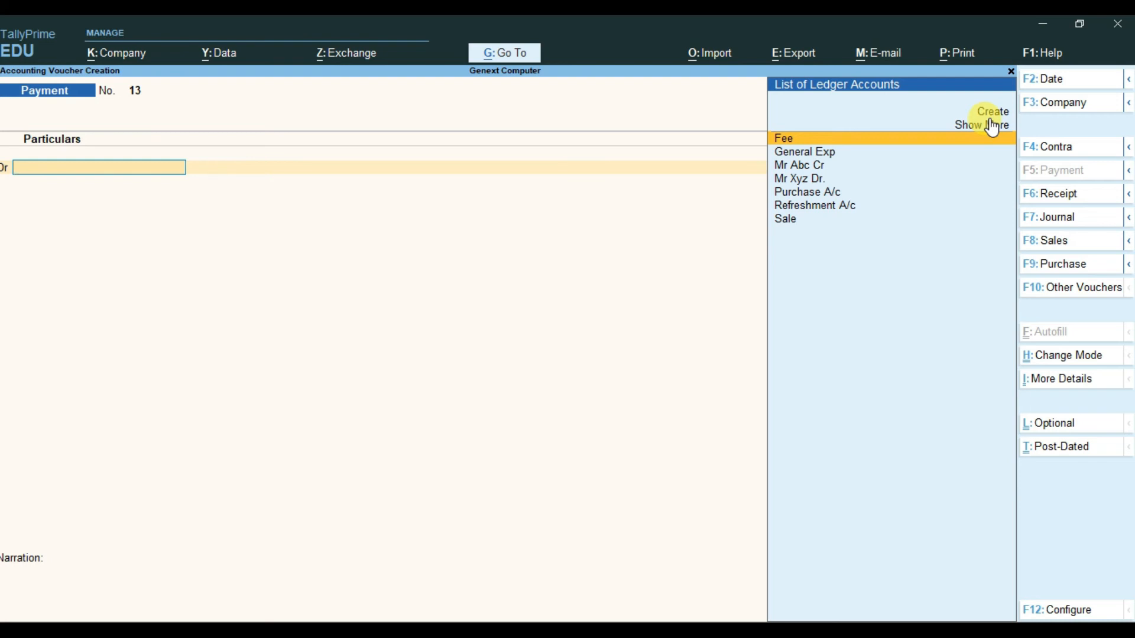
{"action": "key", "text": "ctrl+h"}
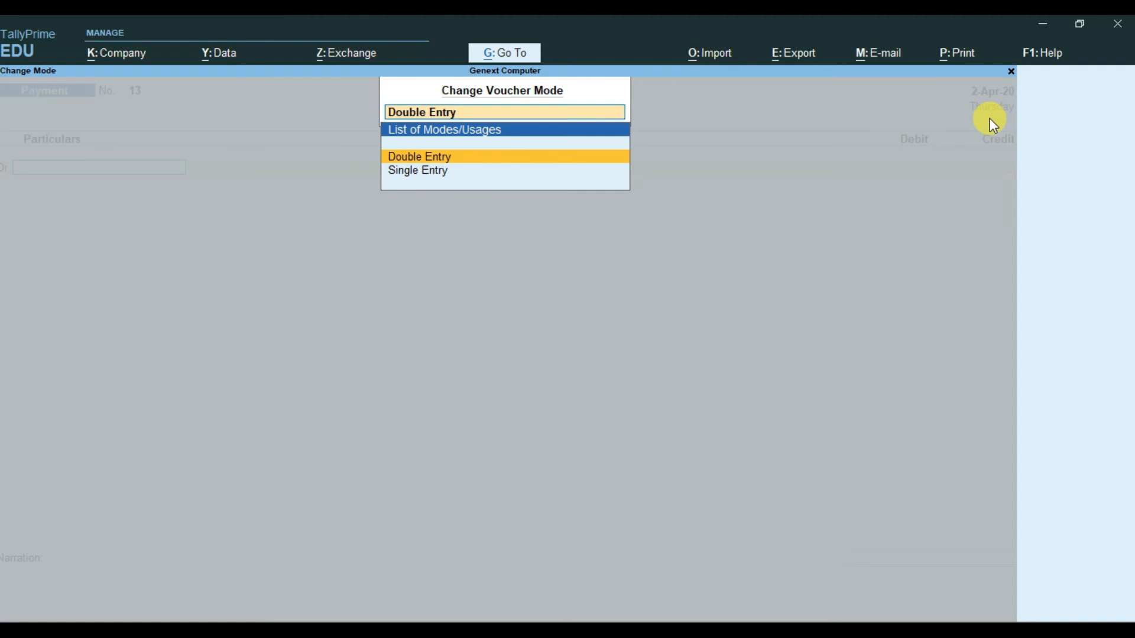
{"action": "key", "text": "Down"}
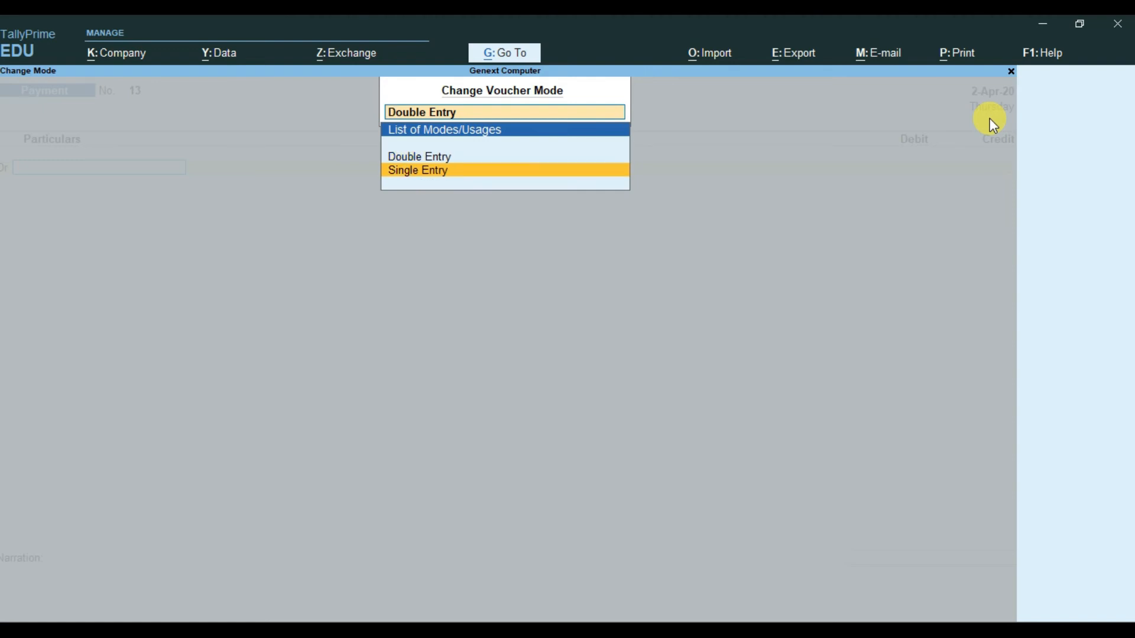
{"action": "key", "text": "Return"}
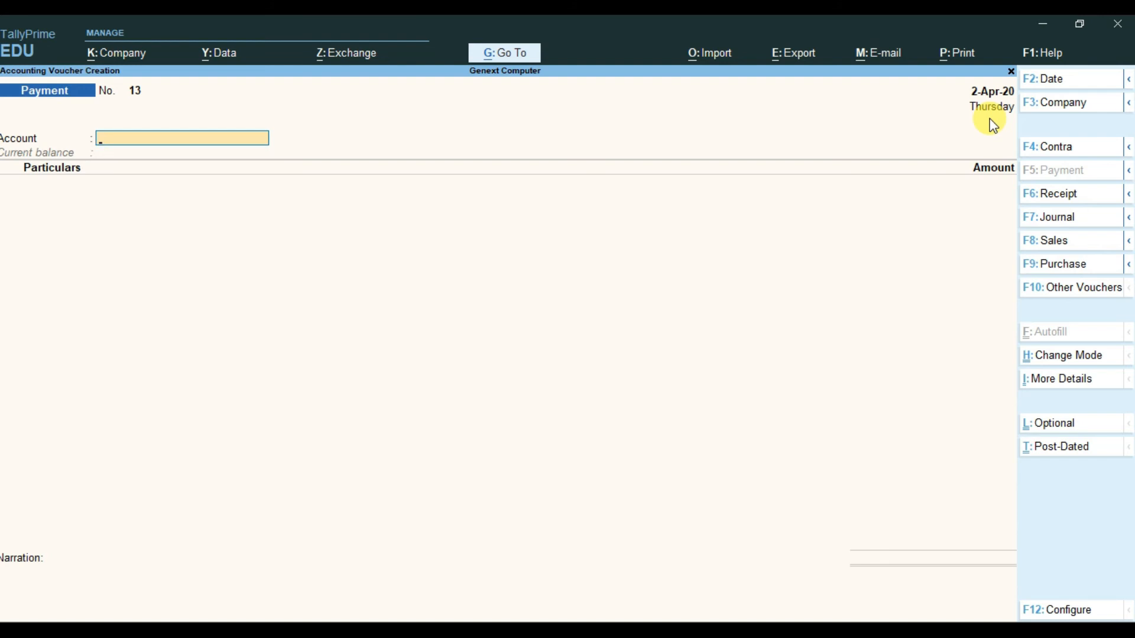
Set Cash as the account of the single entry payment voucher.
{"action": "key", "text": "Down"}
{"action": "key", "text": "Down"}
{"action": "key", "text": "Down"}
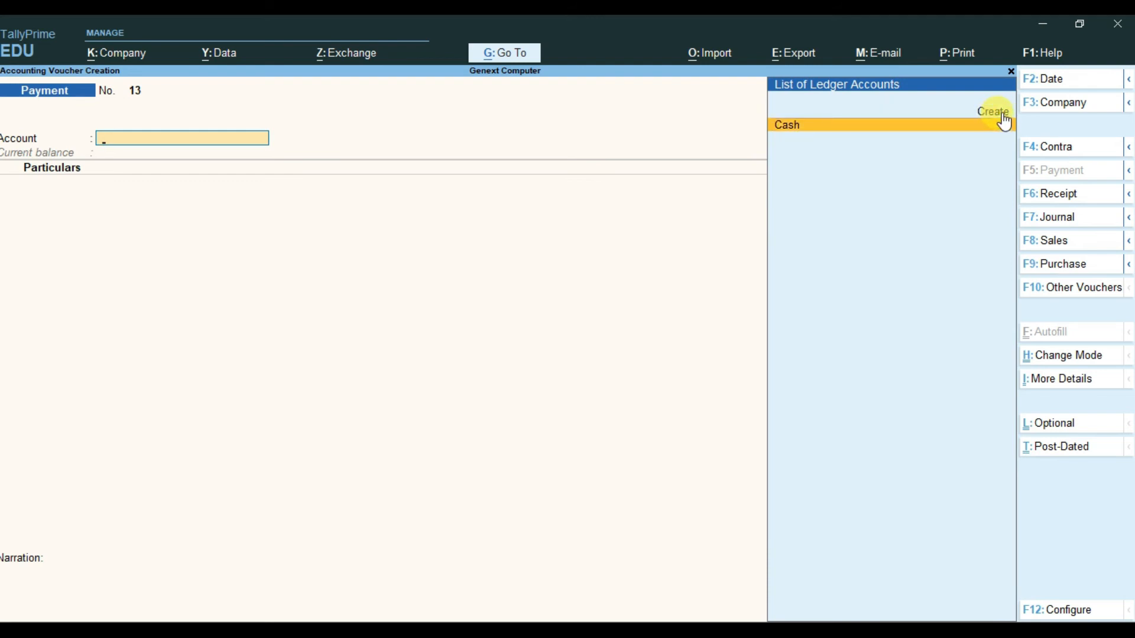
{"action": "left_click", "coordinate": [1004, 123]}
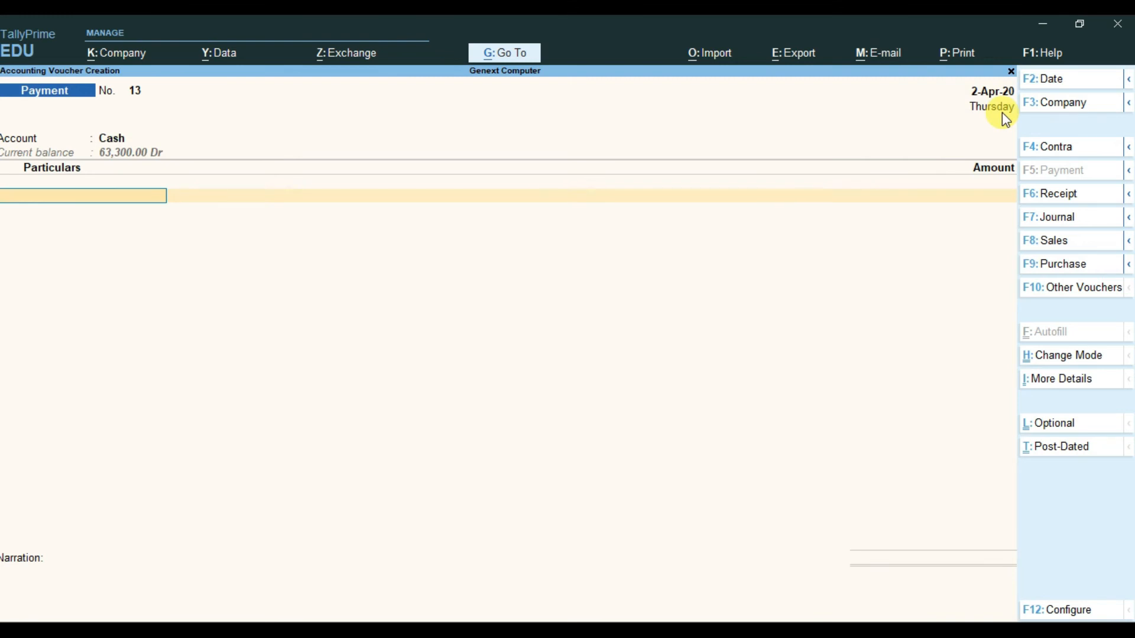
Choose the creditor party ledger in the payment voucher's particulars.
{"action": "key", "text": "space"}
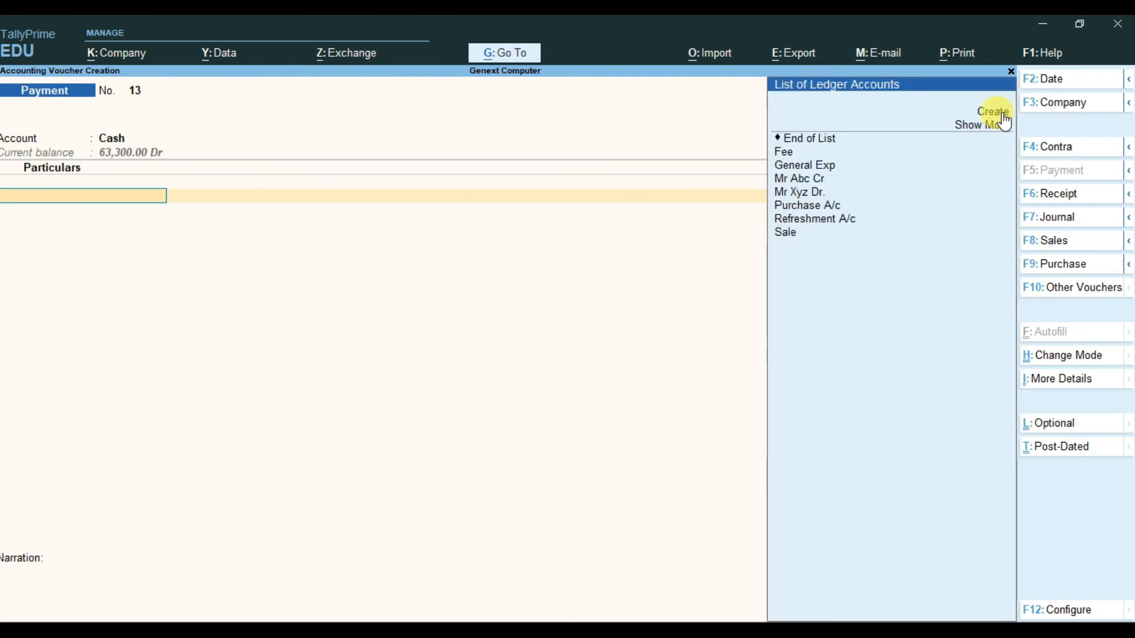
{"action": "key", "text": "Down"}
{"action": "key", "text": "Down"}
{"action": "key", "text": "Down"}
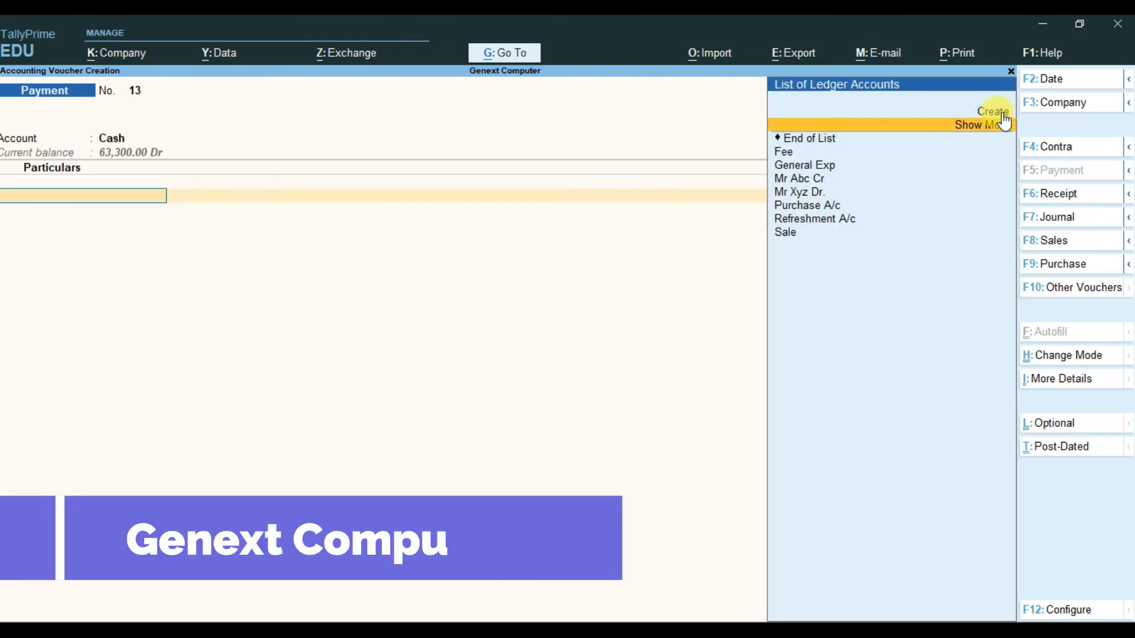
{"action": "key", "text": "Down"}
{"action": "key", "text": "Down"}
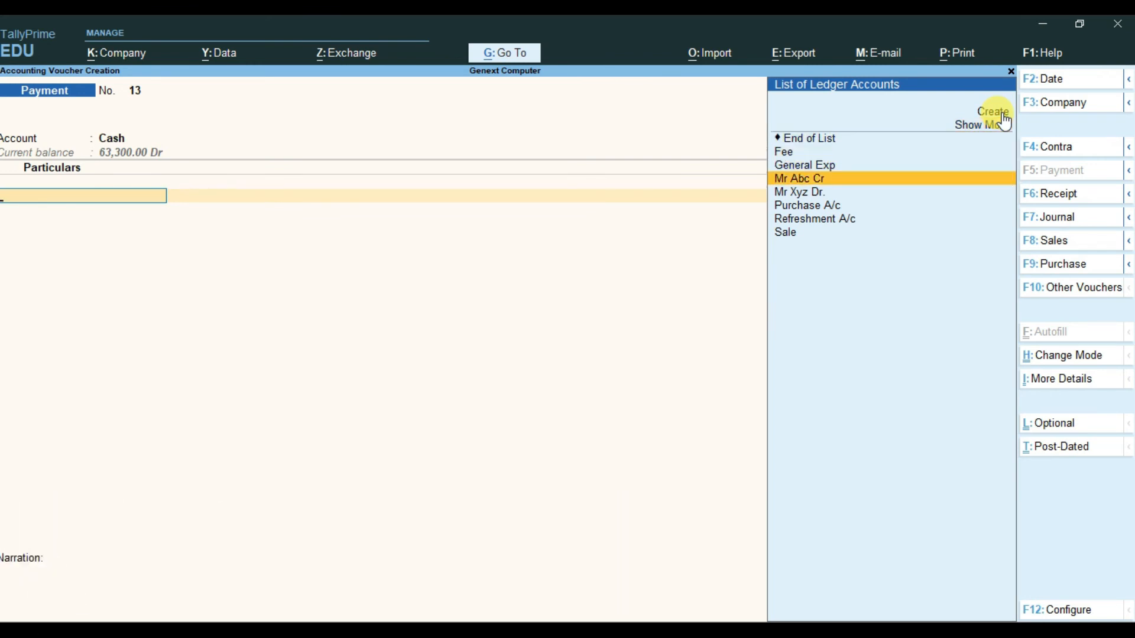
{"action": "key", "text": "Return"}
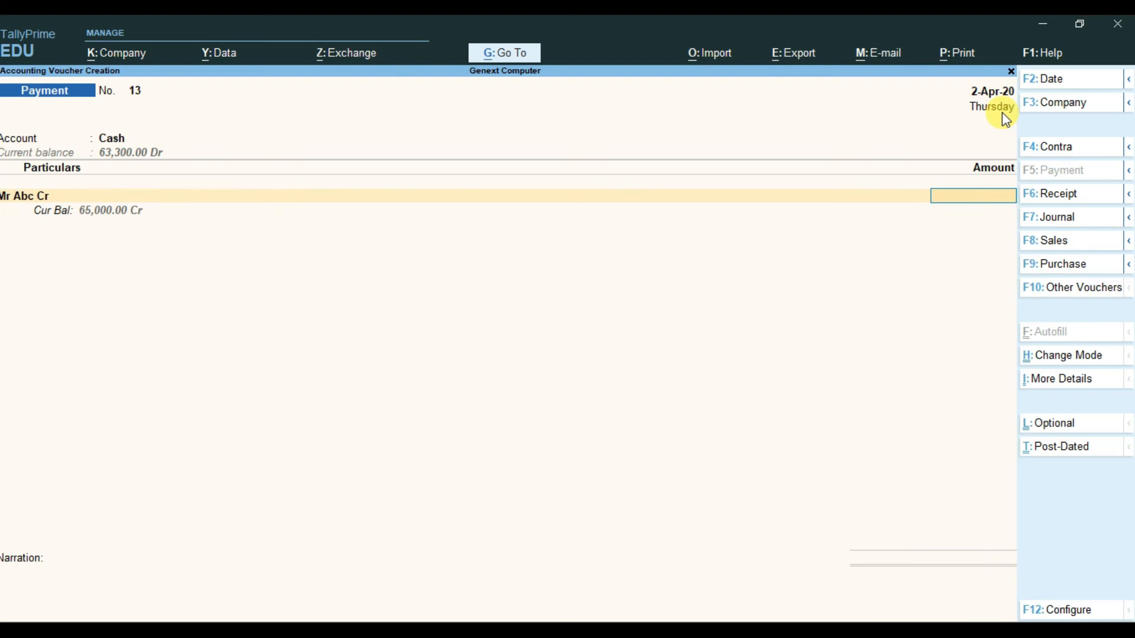
Enter 5,000 as the creditor's payment amount and allocate it with Agst Ref to the pending bill.
{"action": "type", "text": "5000"}
{"action": "key", "text": "Return"}
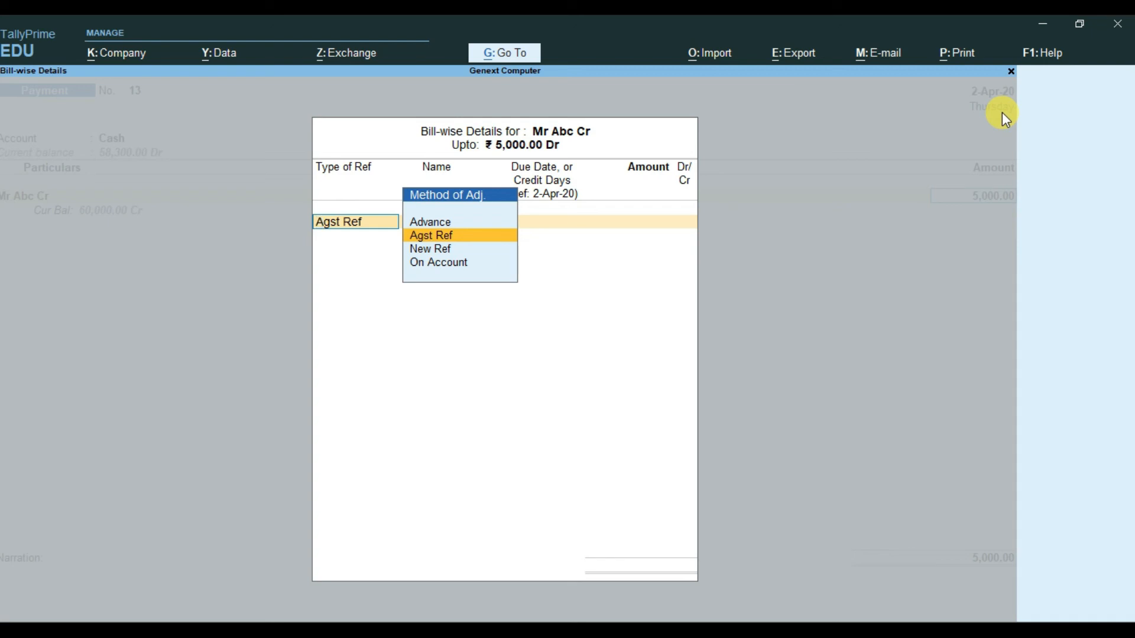
{"action": "key", "text": "Return"}
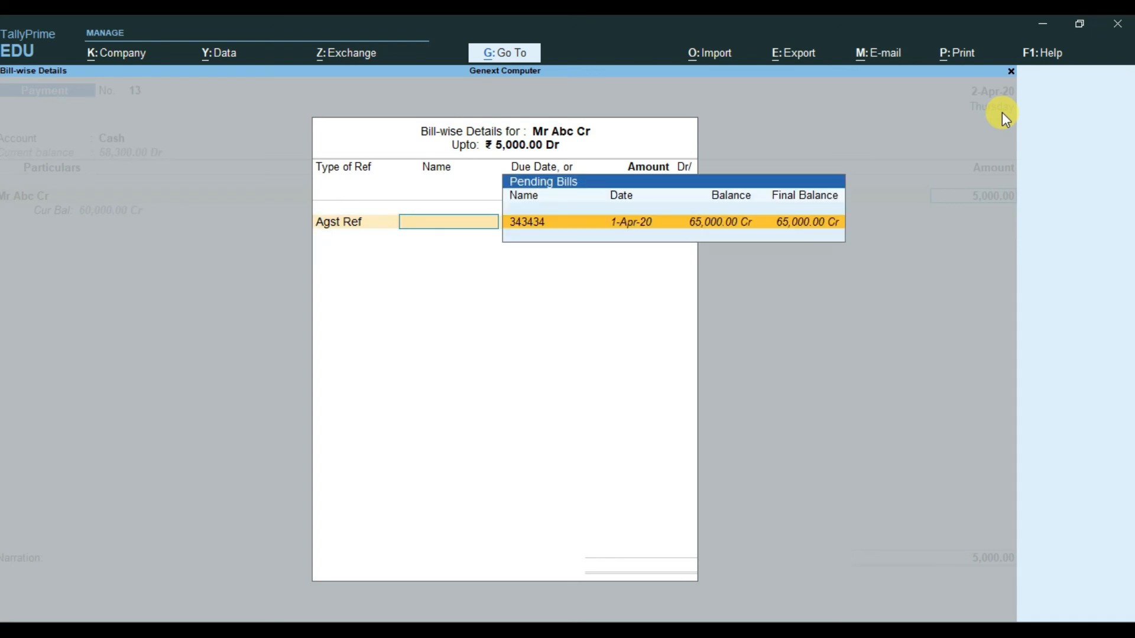
{"action": "key", "text": "Return"}
{"action": "key", "text": "Return"}
{"action": "key", "text": "Return"}
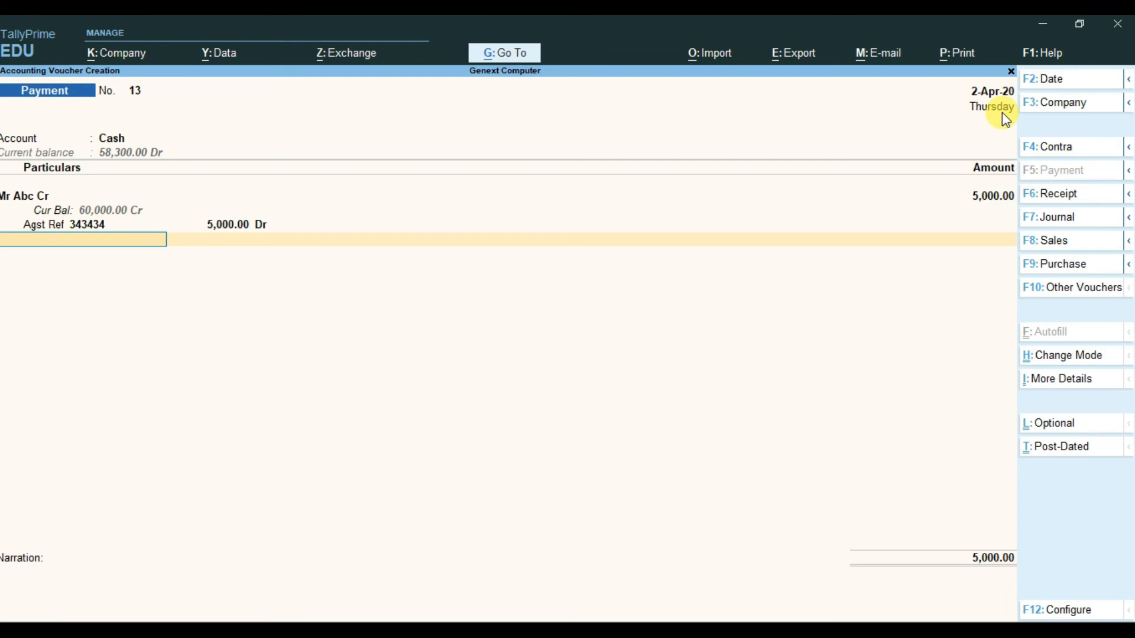
End the particulars list, leave the narration blank and save the single entry payment voucher.
{"action": "key", "text": "Return"}
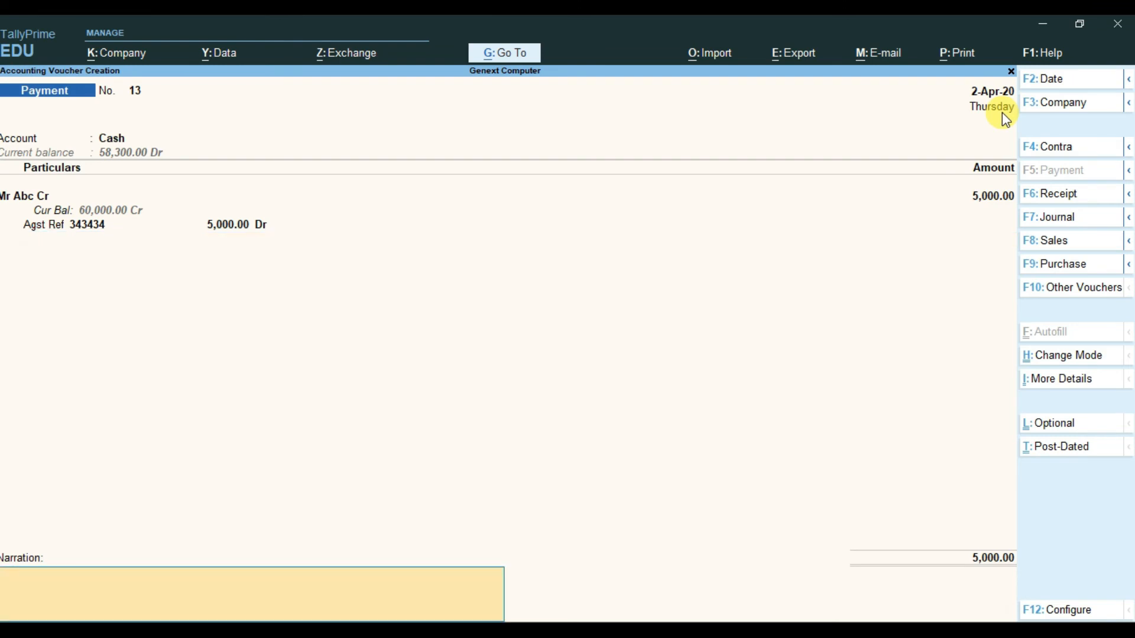
{"action": "key", "text": "Return"}
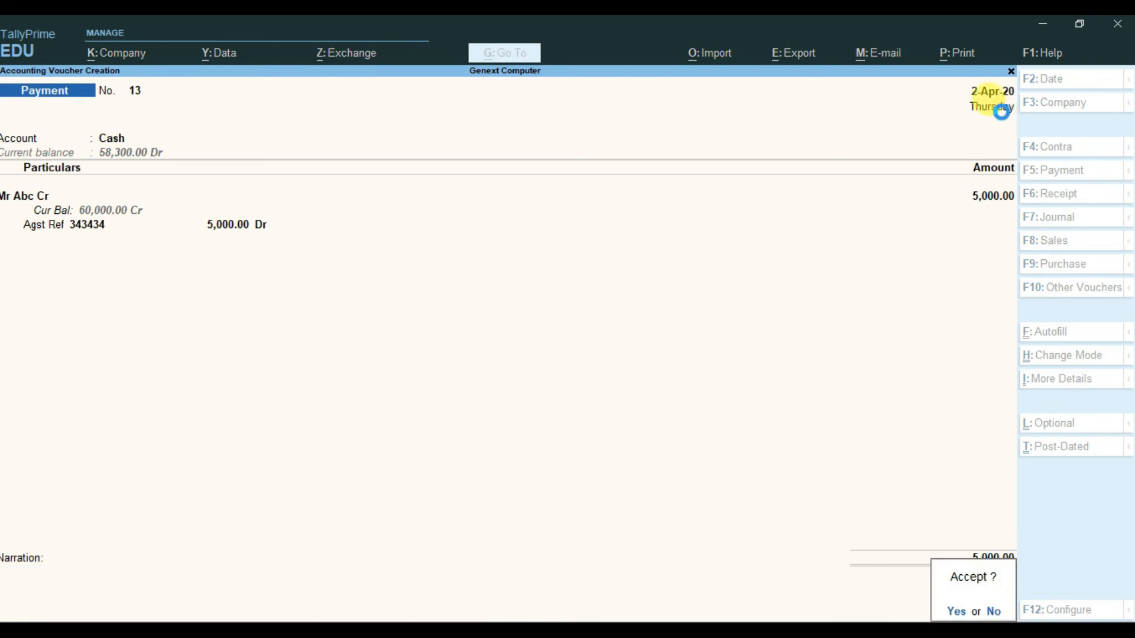
{"action": "key", "text": "Return"}
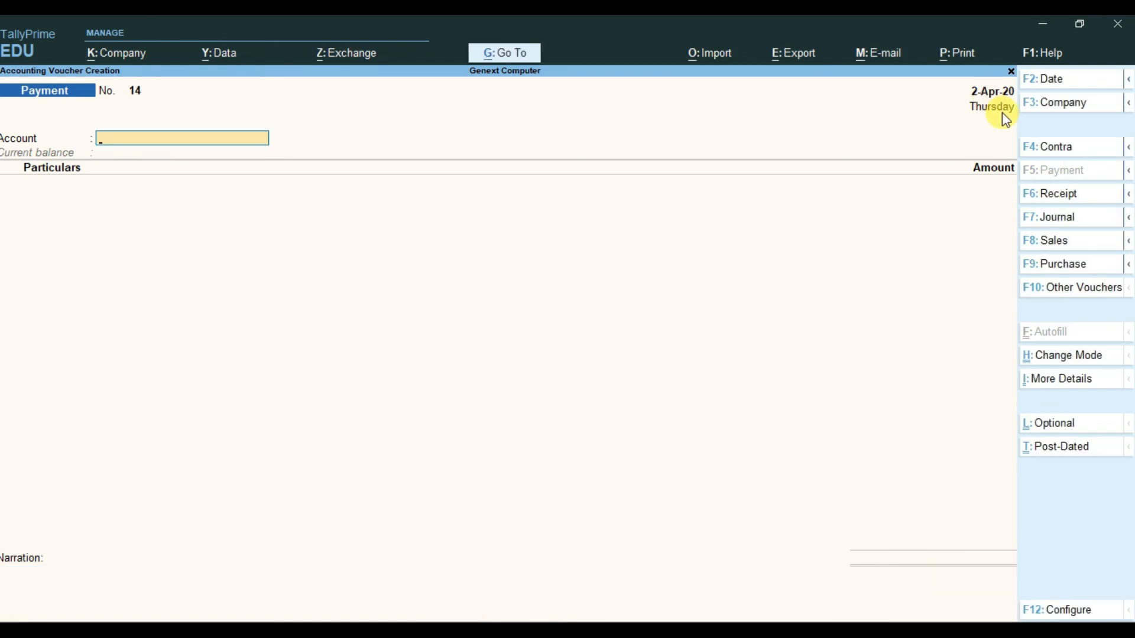
Change the new payment voucher's mode to Double Entry.
{"action": "key", "text": "ctrl+h"}
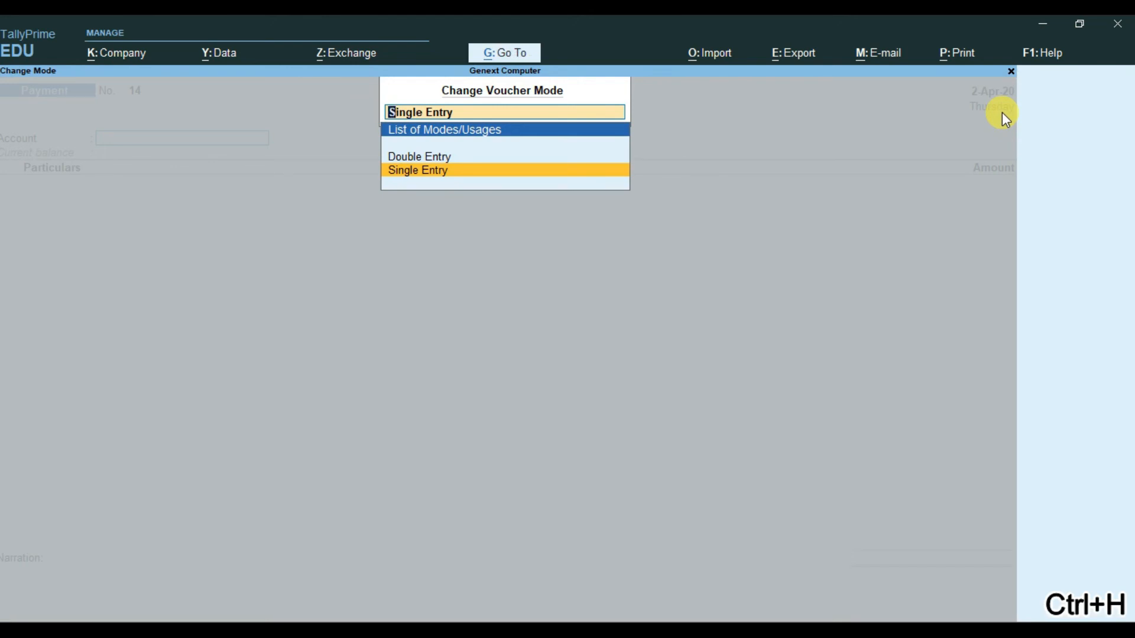
{"action": "key", "text": "Up"}
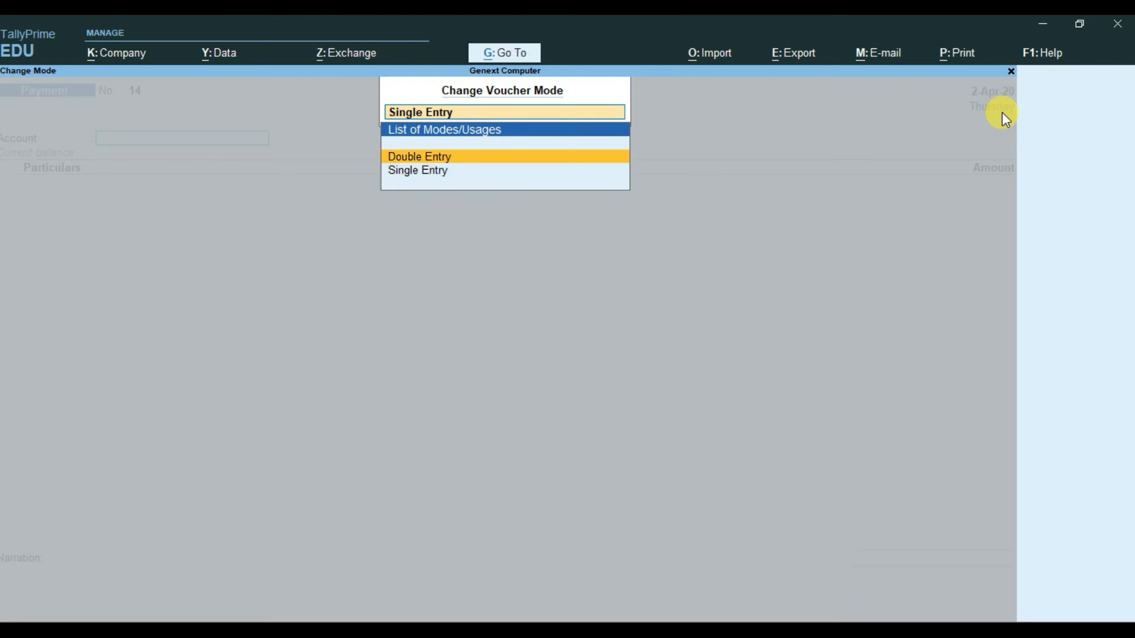
{"action": "key", "text": "Return"}
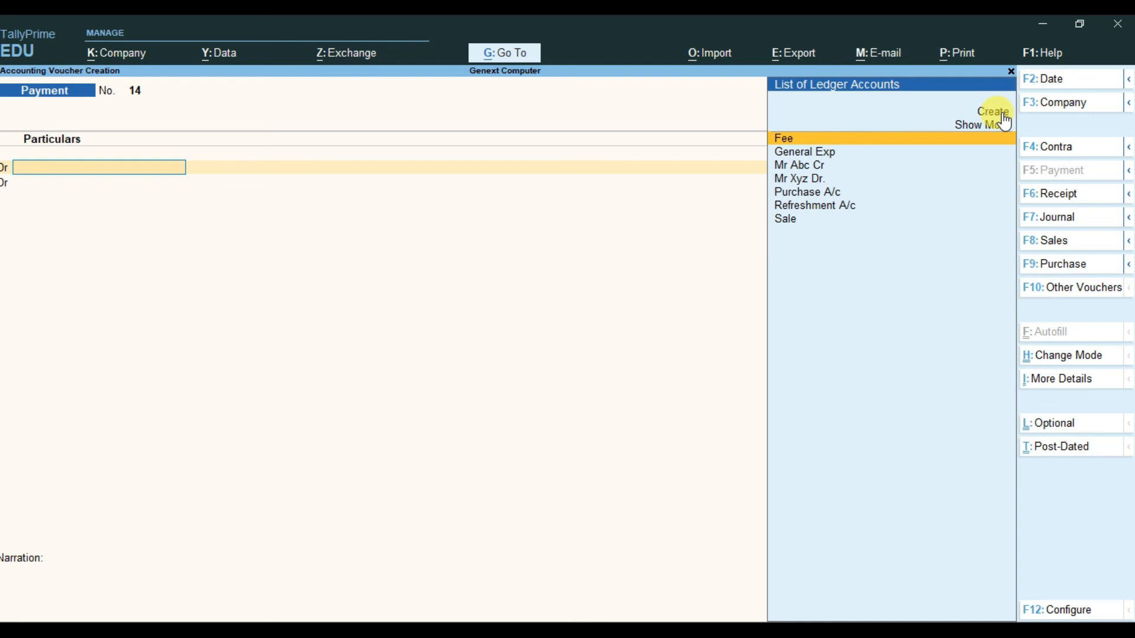
Debit the creditor party ledger with 40,000 on the double entry payment voucher's first line.
{"action": "key", "text": "Down"}
{"action": "key", "text": "Down"}
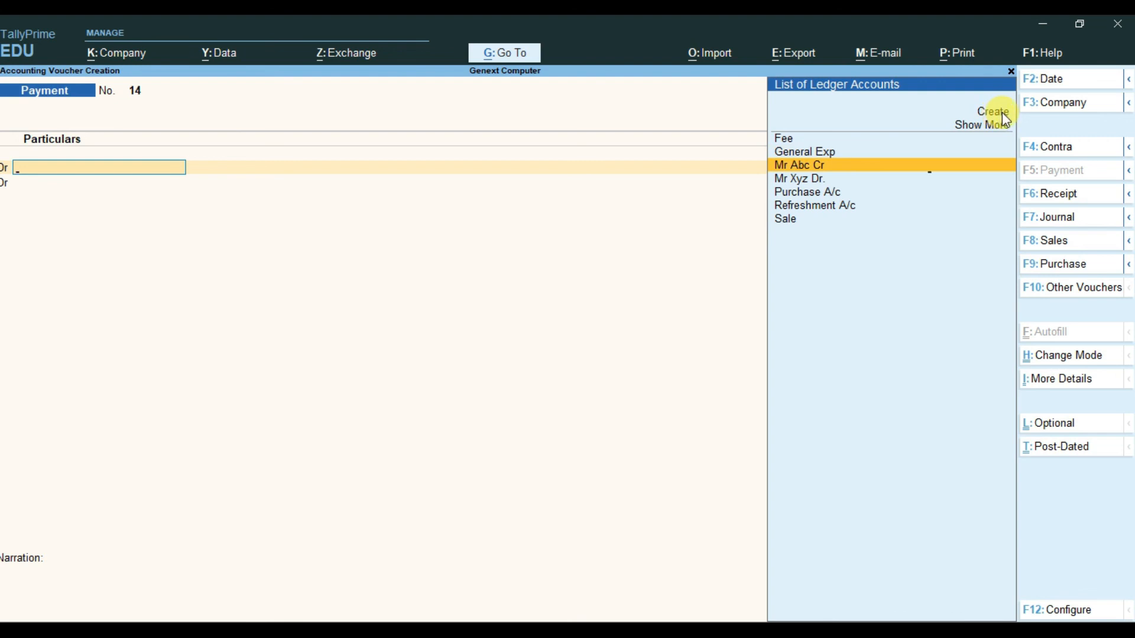
{"action": "key", "text": "Return"}
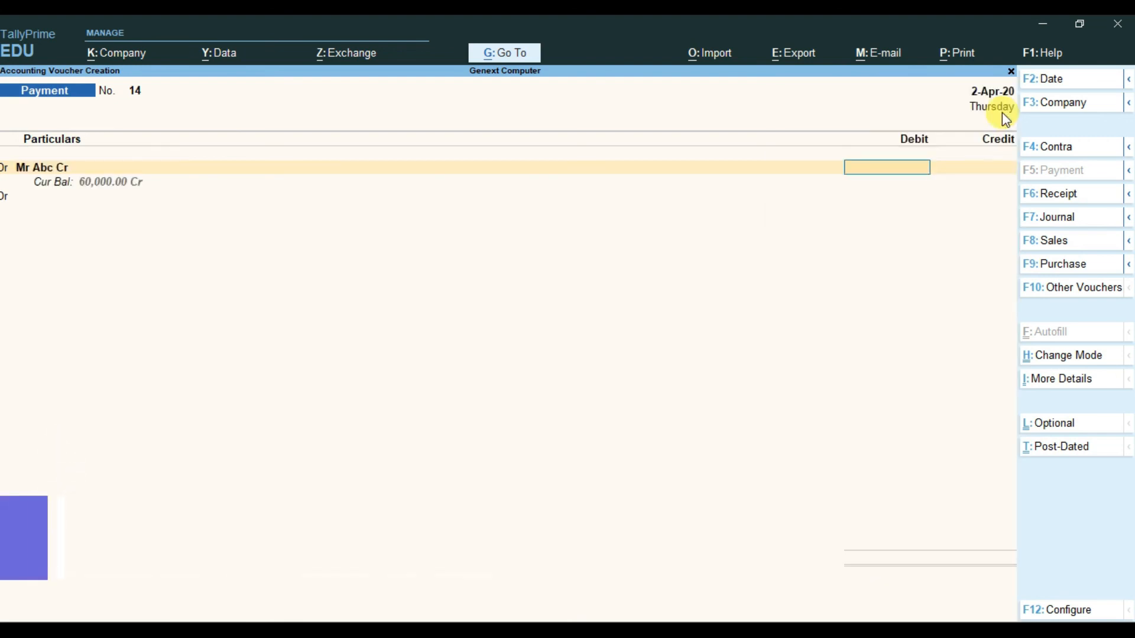
{"action": "type", "text": "40,000"}
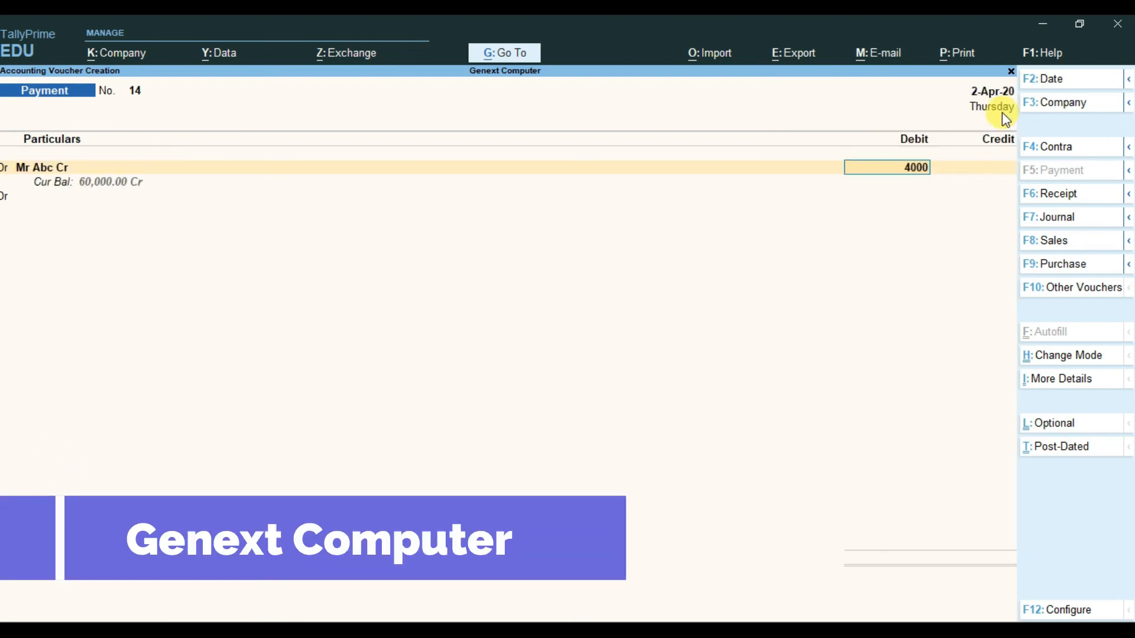
{"action": "key", "text": "Return"}
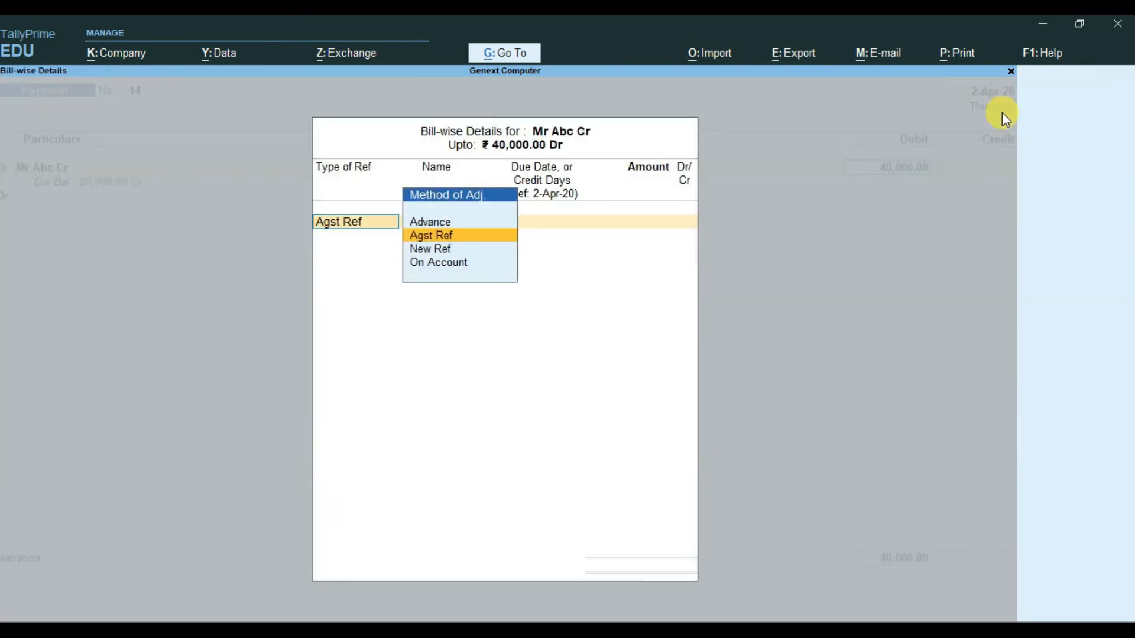
Allocate the creditor's 40,000 debit with Agst Ref to the pending bill dated 1-Apr-20.
{"action": "key", "text": "Return"}
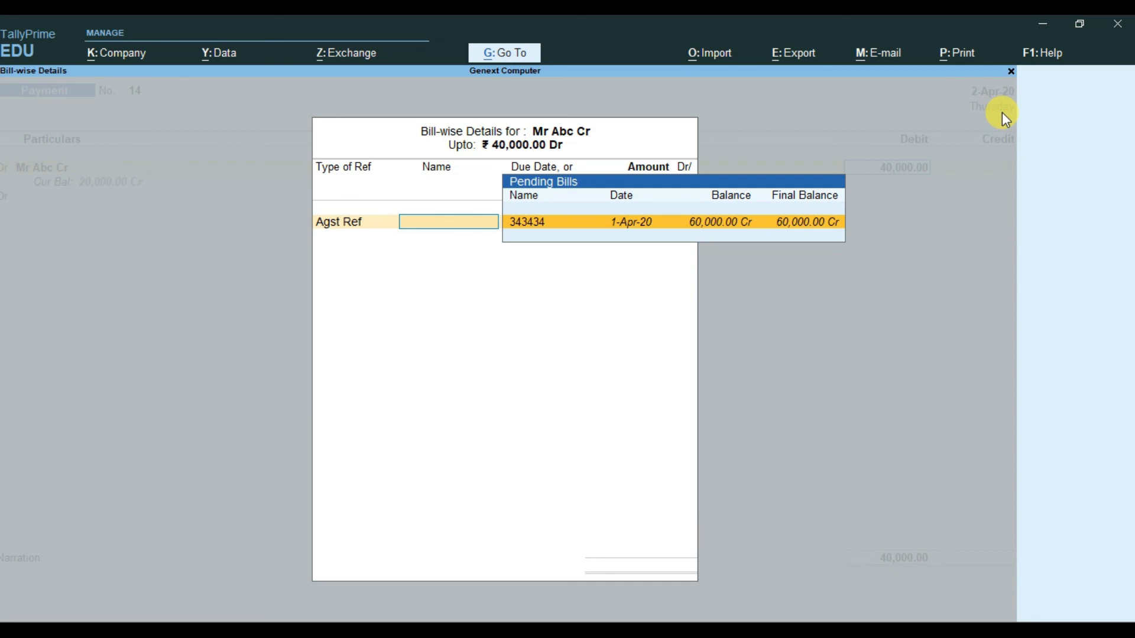
{"action": "key", "text": "Return"}
{"action": "key", "text": "Return"}
{"action": "key", "text": "Return"}
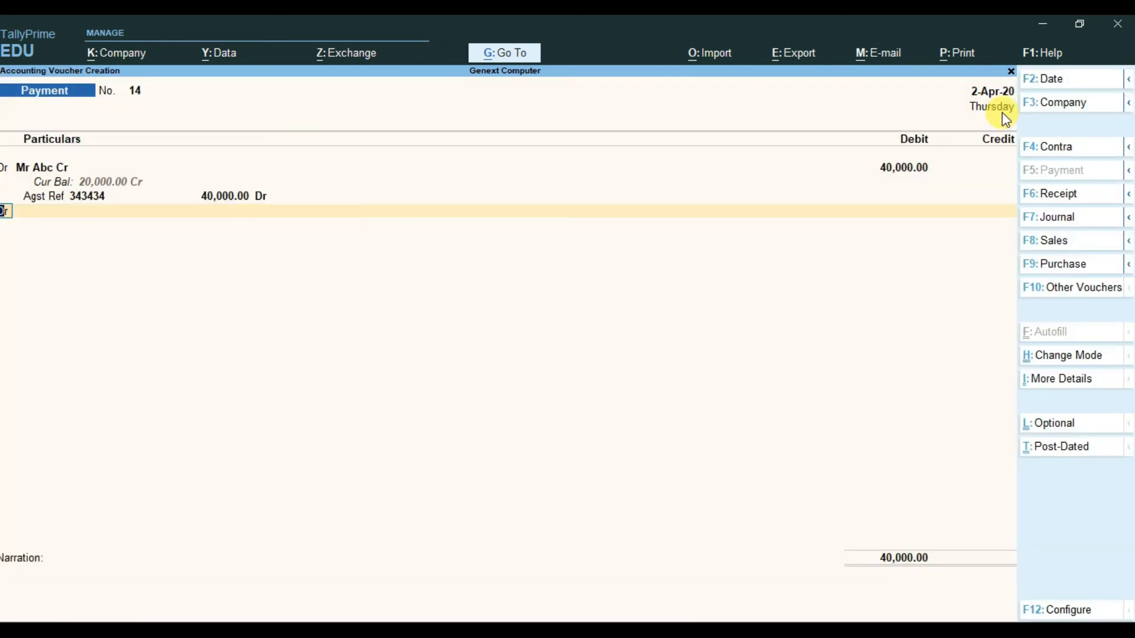
Change the voucher's second entry line to Cr and choose the Cash ledger for it.
{"action": "key", "text": "Return"}
{"action": "key", "text": "BackSpace"}
{"action": "type", "text": "cr"}
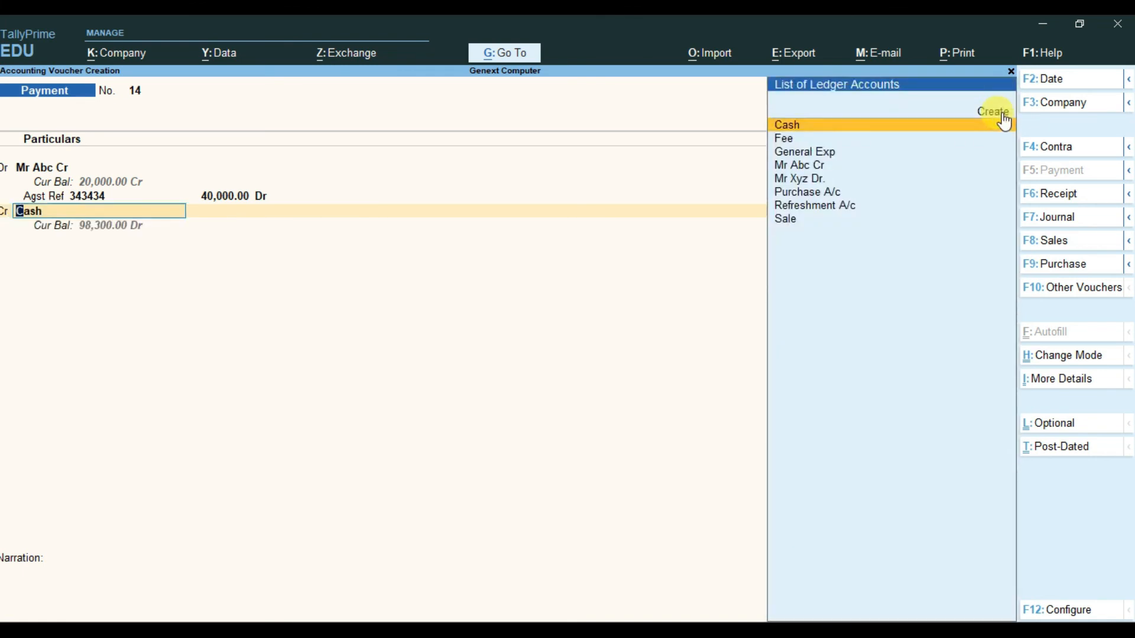
{"action": "key", "text": "Return"}
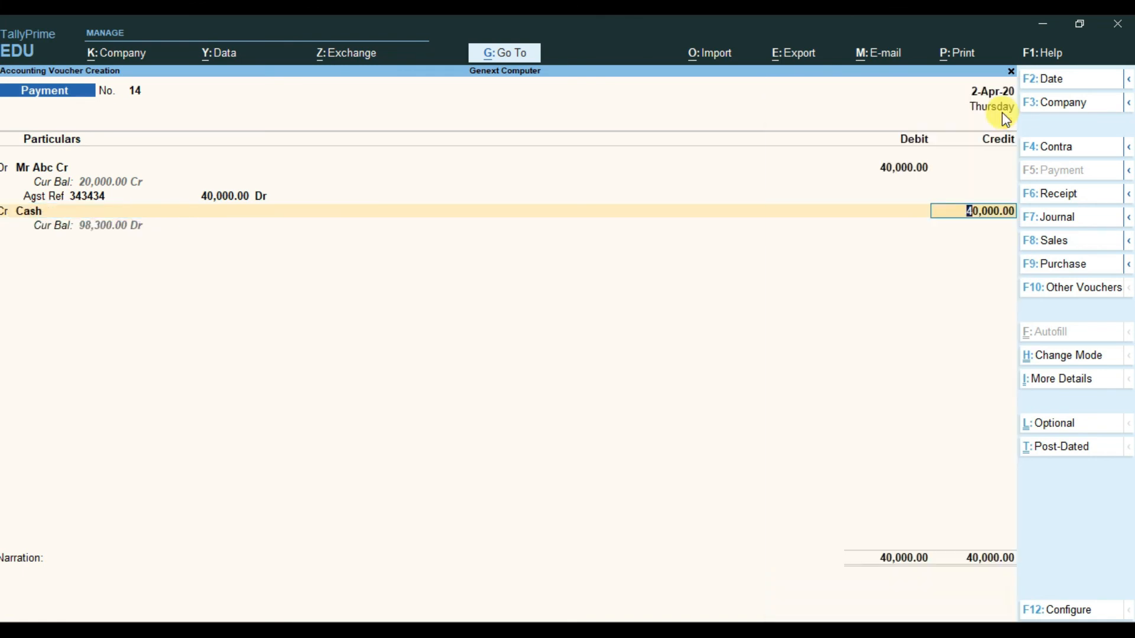
Accept 40,000 as the Cash credit amount and save the double entry payment voucher with a blank narration.
{"action": "key", "text": "Return"}
{"action": "key", "text": "Return"}
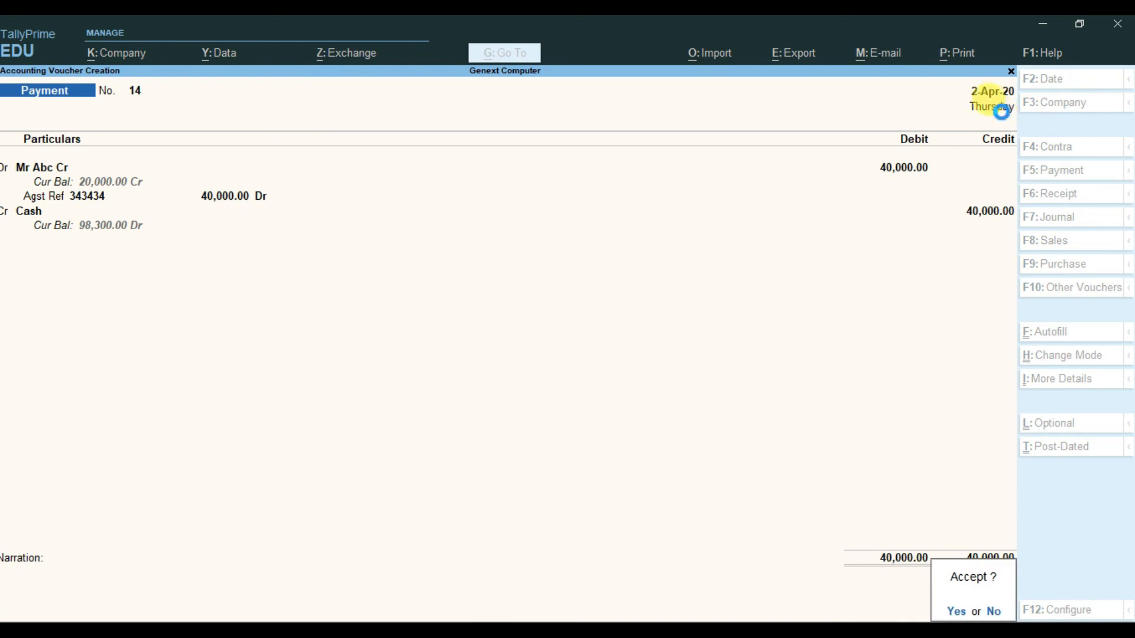
{"action": "key", "text": "Return"}
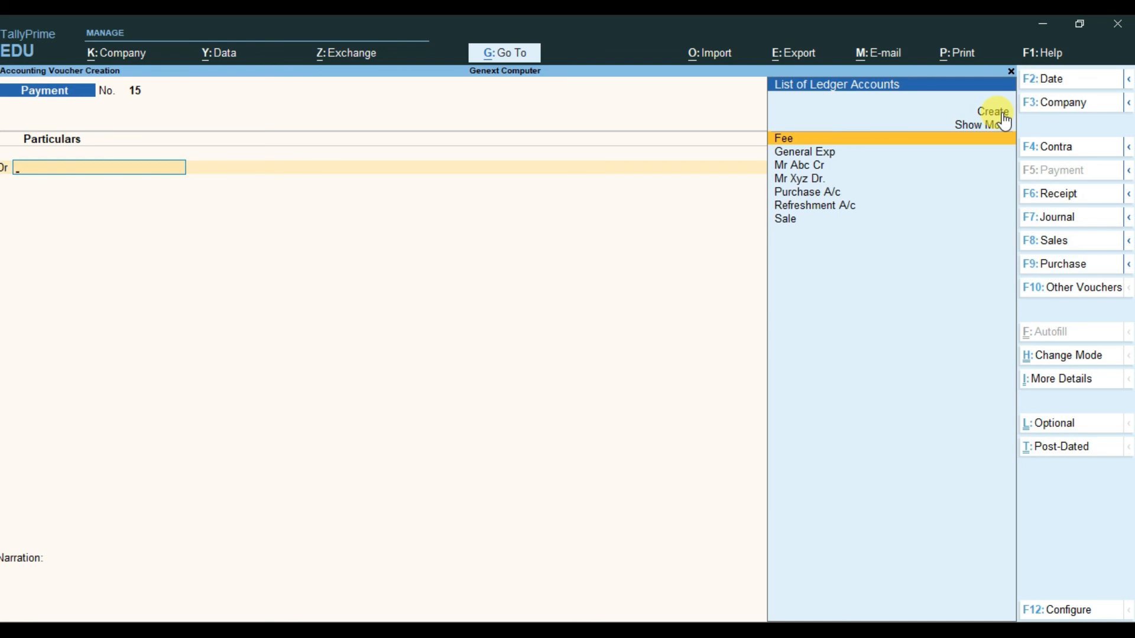
{"action": "key", "text": "ctrl"}
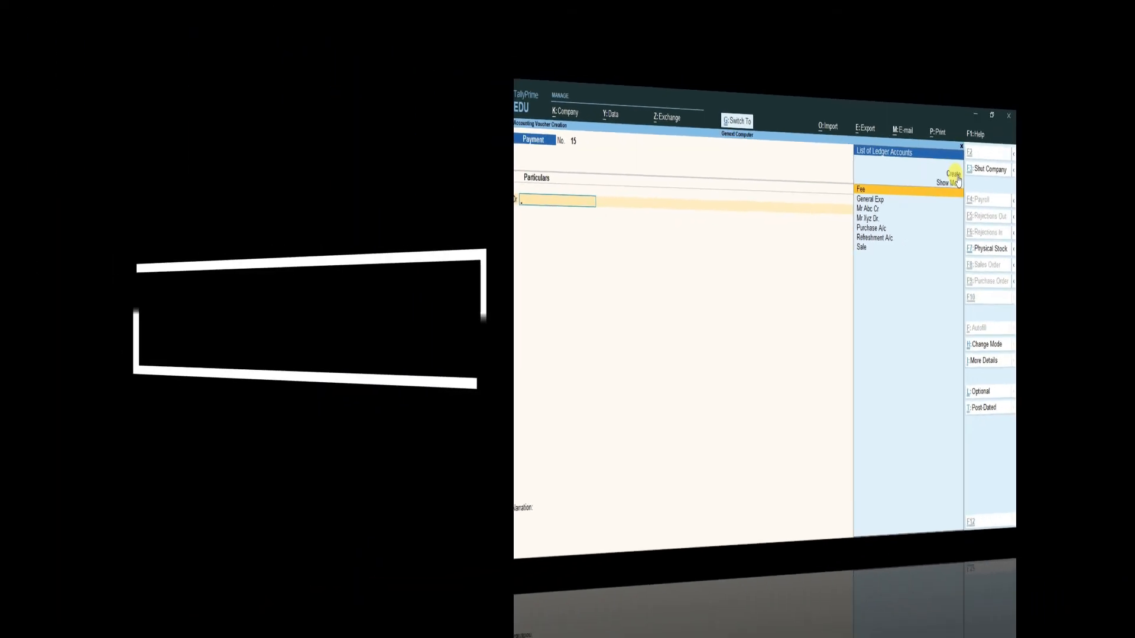